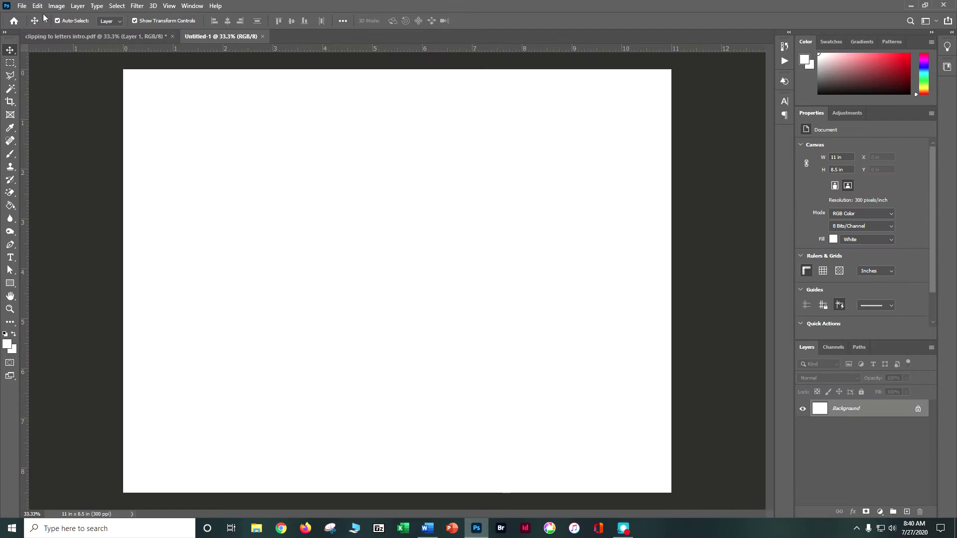
# - Save the blank document under the file name DOser_moon..psd in Photoshop format
pyautogui.click(22, 6)
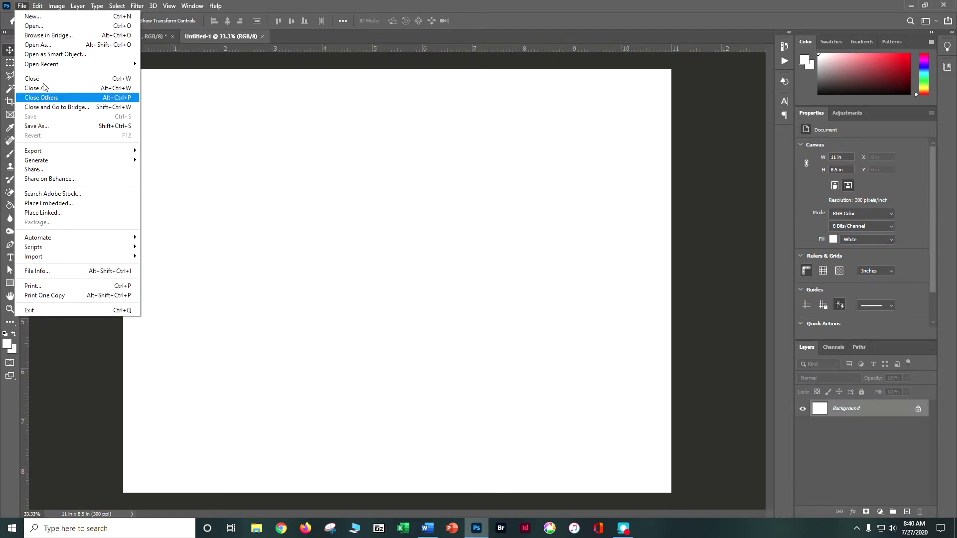
pyautogui.click(37, 126)
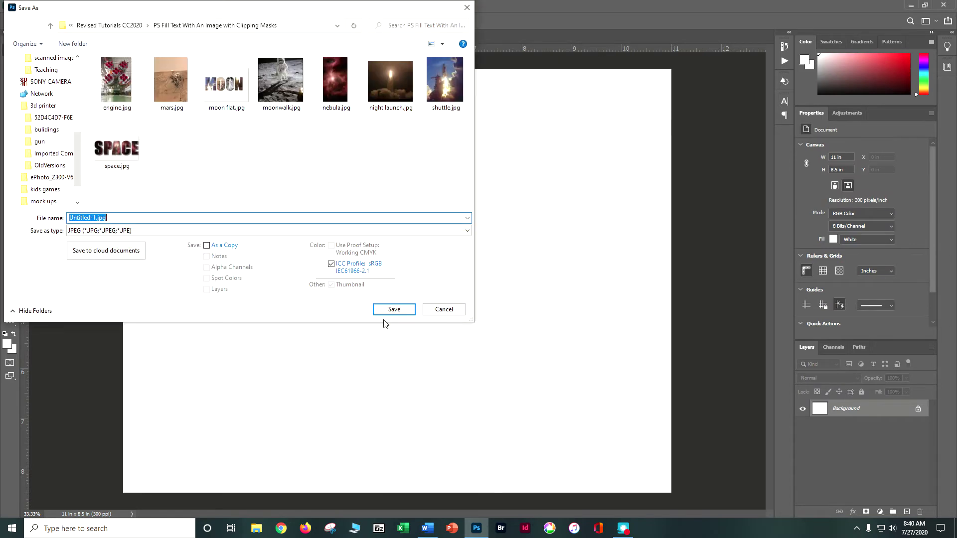
pyautogui.write('Fist')
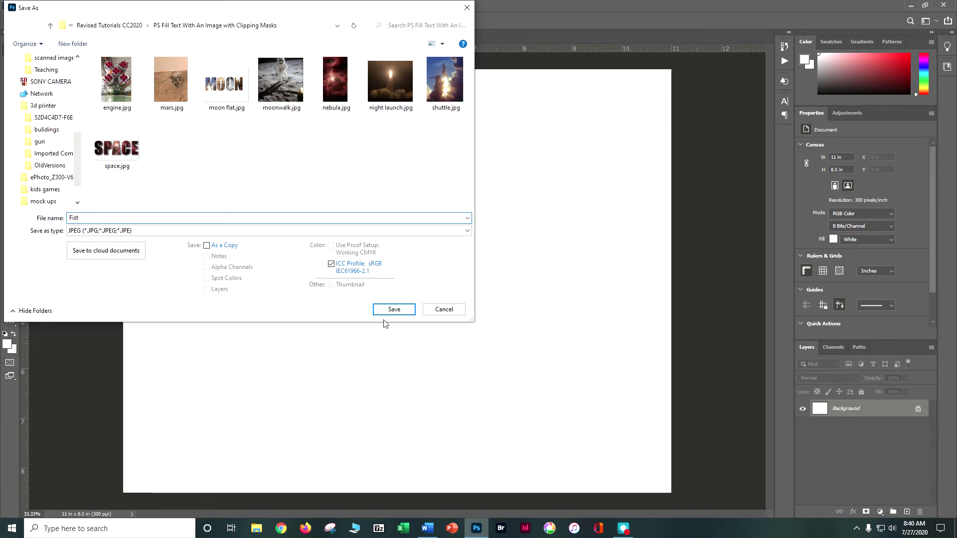
pyautogui.press('BackSpace')
pyautogui.write('Dioser')
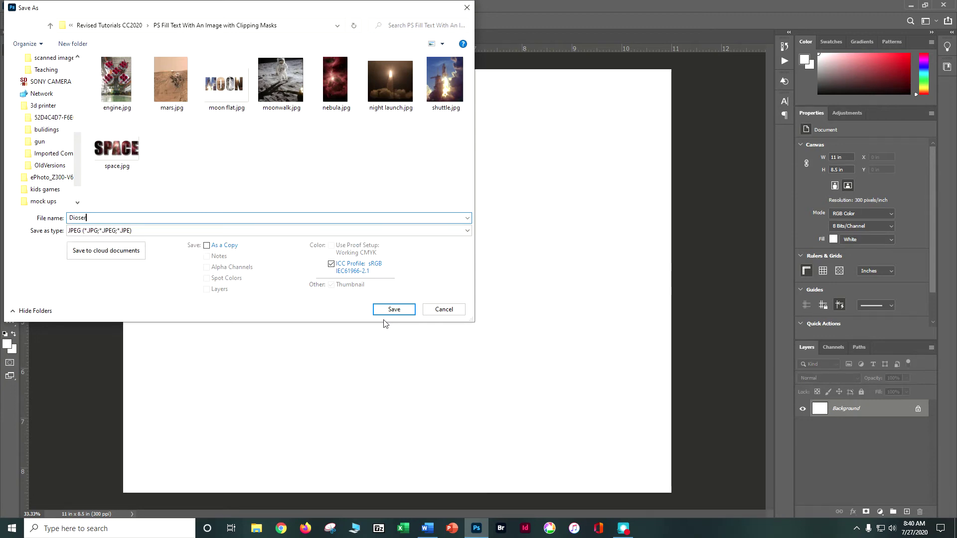
pyautogui.press('BackSpace')
pyautogui.press('BackSpace')
pyautogui.write('Oser_')
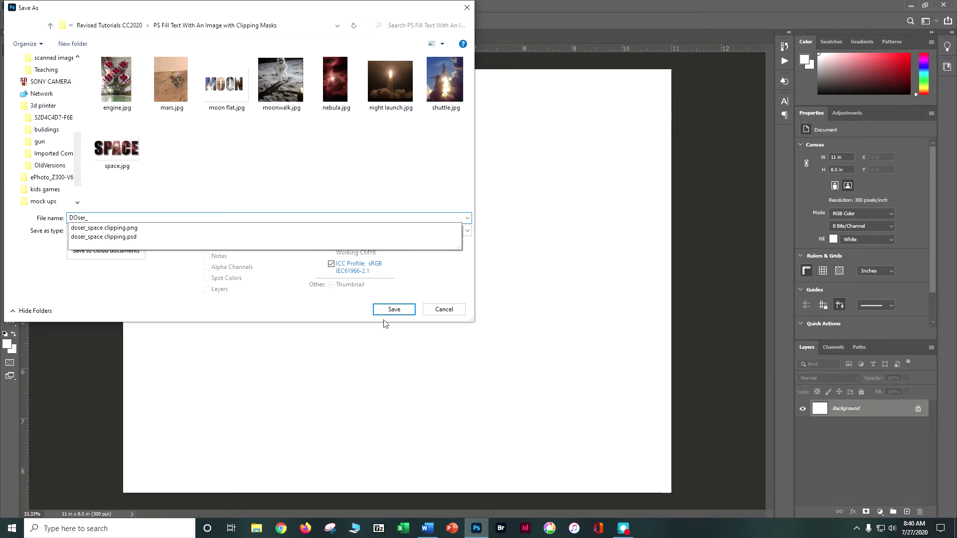
pyautogui.write('n')
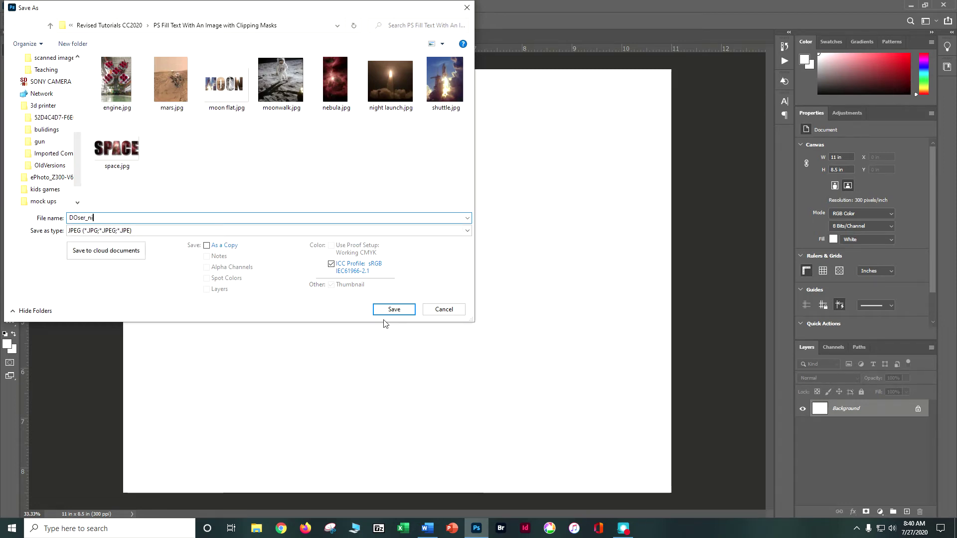
pyautogui.press('BackSpace')
pyautogui.write('mio=')
pyautogui.press('BackSpace')
pyautogui.click(147, 230)
pyautogui.click(146, 241)
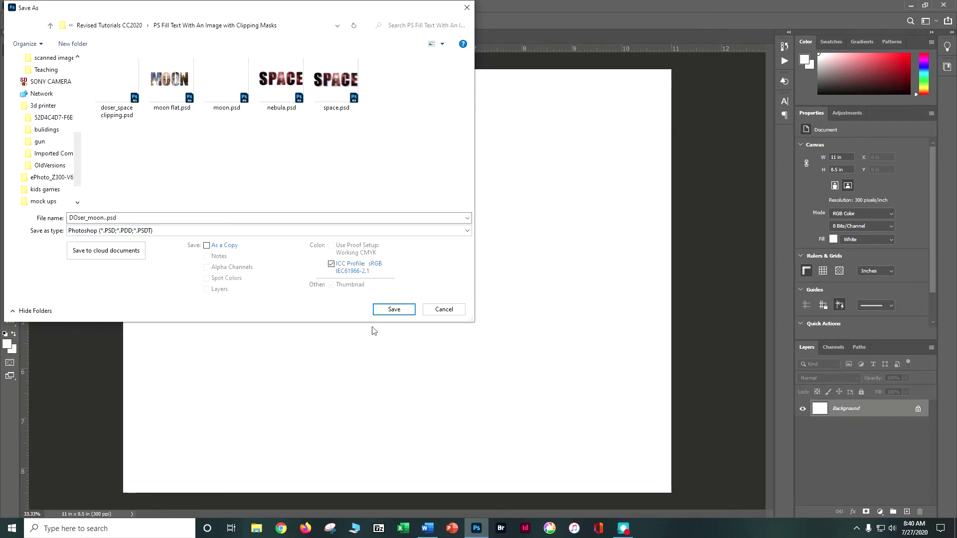
pyautogui.click(394, 310)
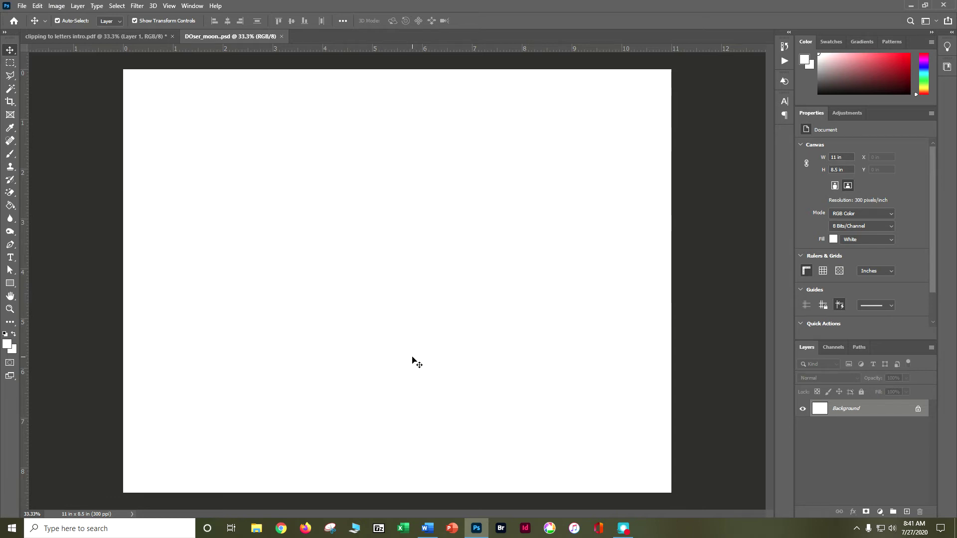
# - Set the Type tool's text colour to black, hex 000
pyautogui.click(11, 258)
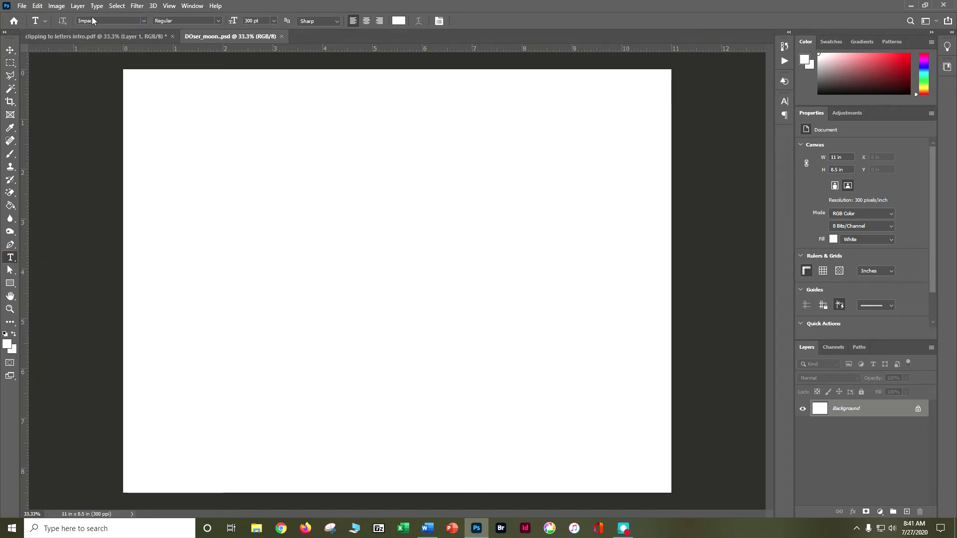
pyautogui.click(398, 21)
pyautogui.click(468, 244)
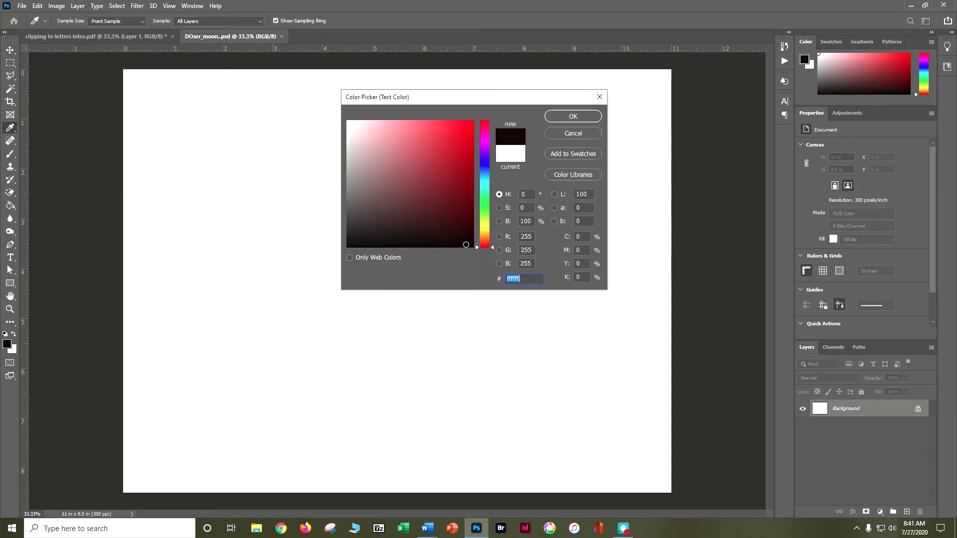
pyautogui.doubleClick(529, 279)
pyautogui.write('0000')
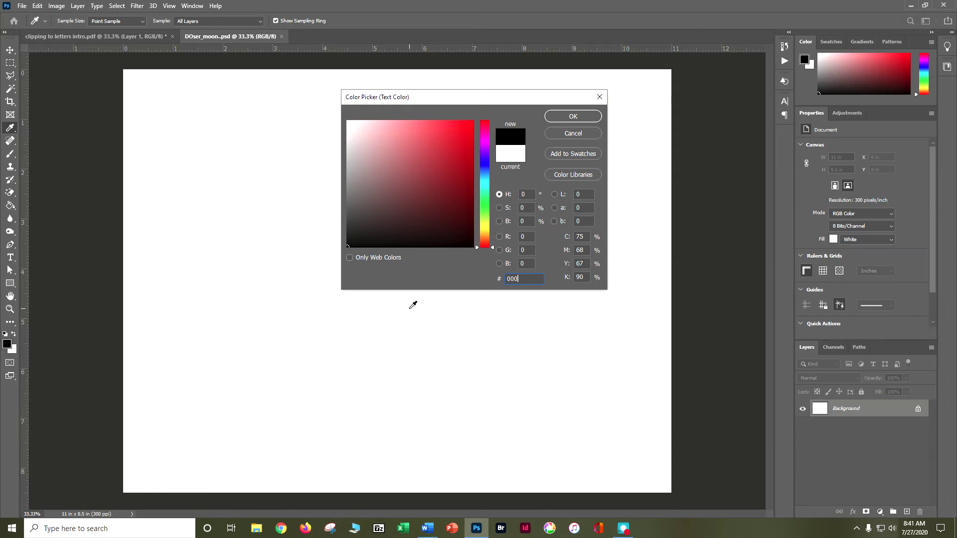
pyautogui.click(592, 116)
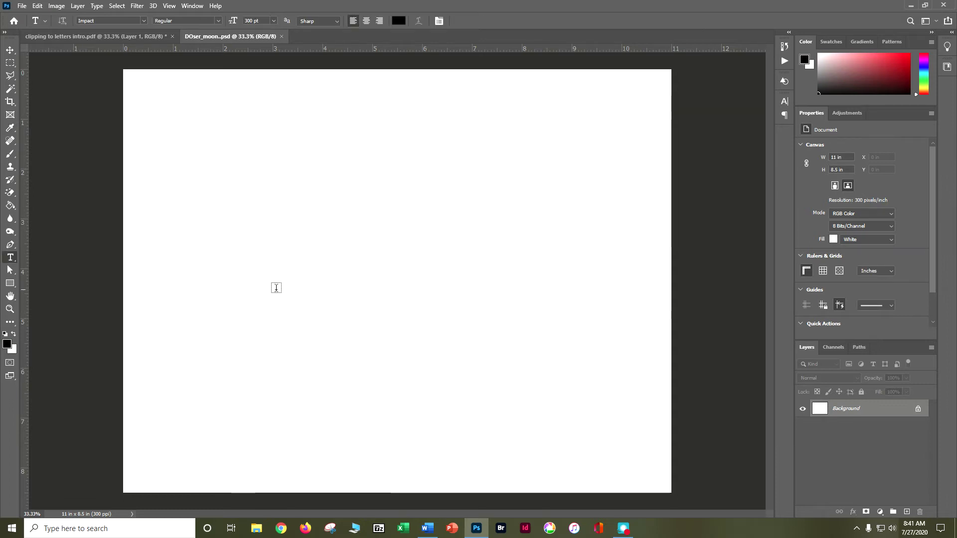
# - Add the letter M as its own text layer near the canvas's left edge
pyautogui.click(156, 353)
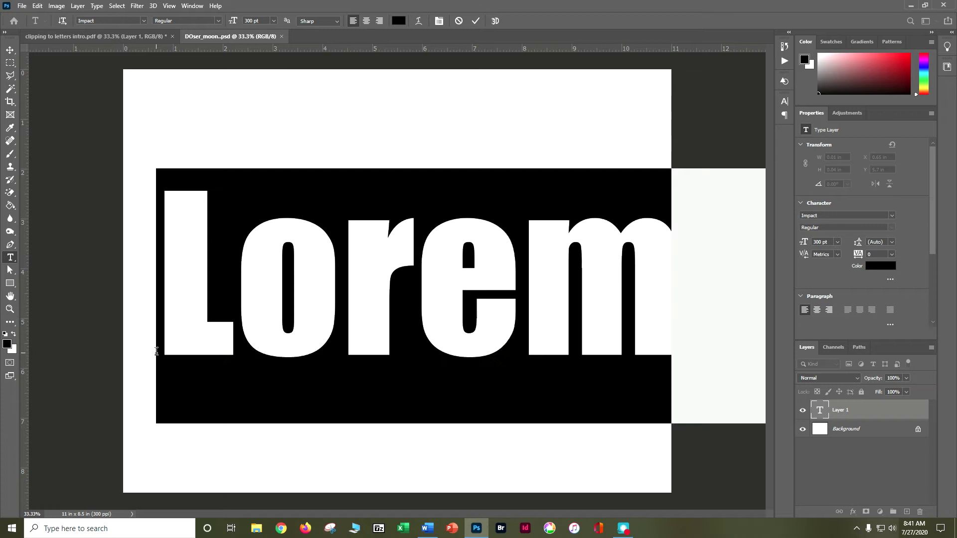
pyautogui.write('M')
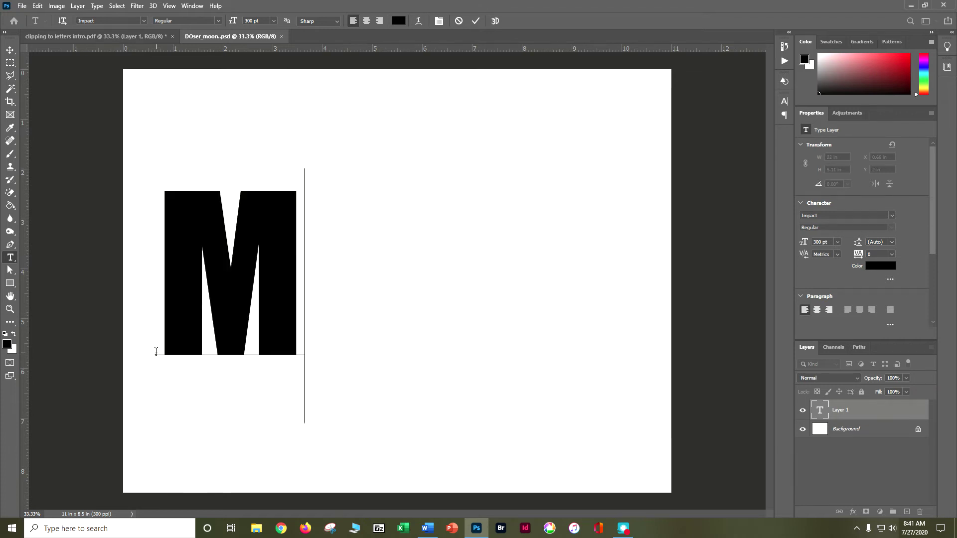
pyautogui.click(867, 417)
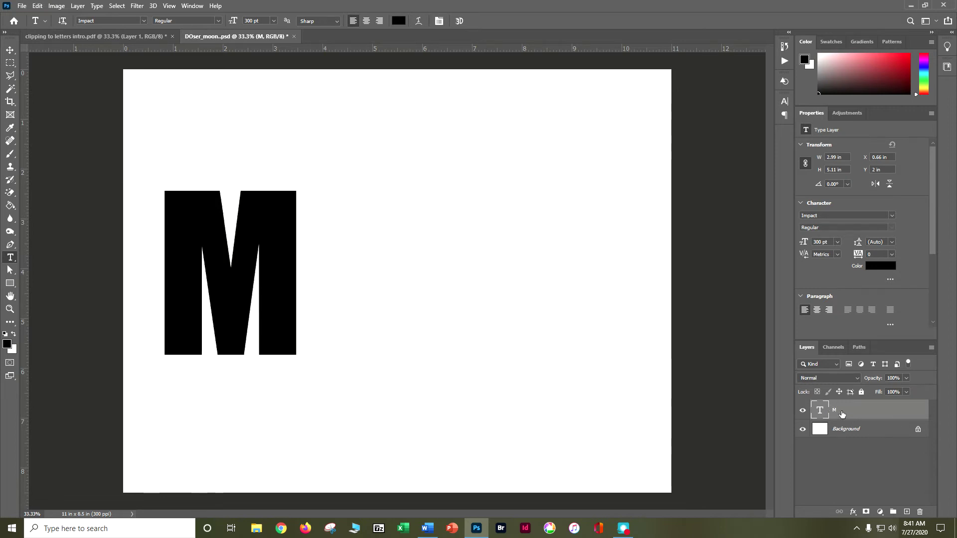
# - Duplicate the M text layer and place the copy directly to the right of the original
pyautogui.rightClick(841, 412)
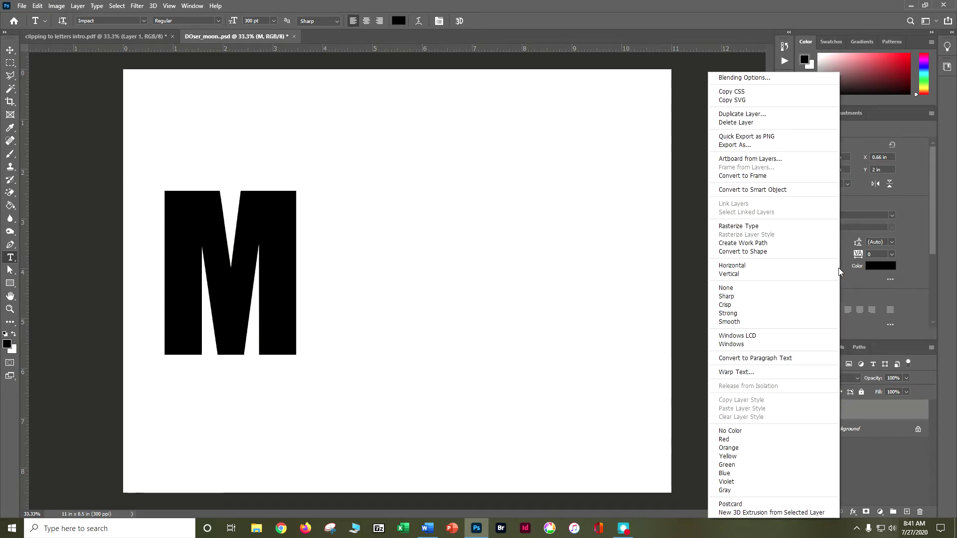
pyautogui.click(793, 114)
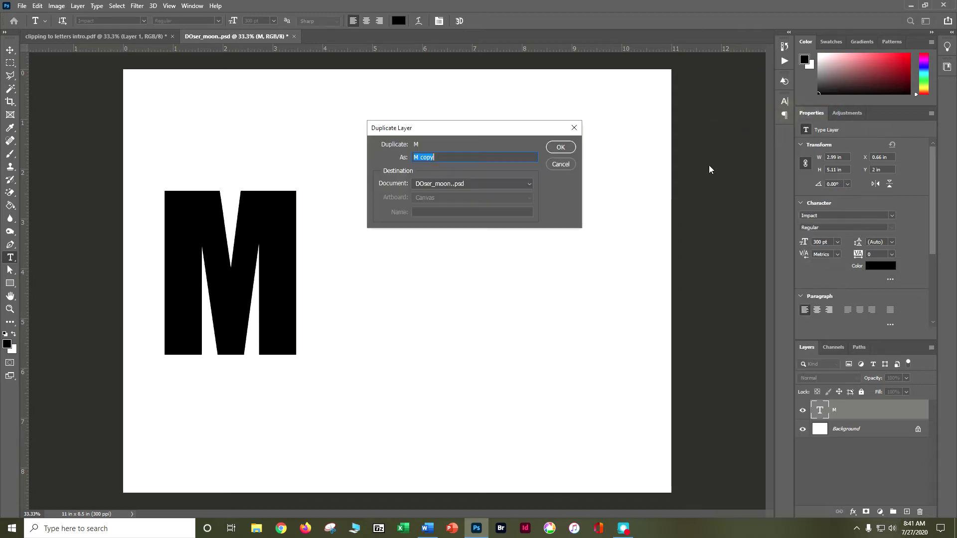
pyautogui.click(560, 147)
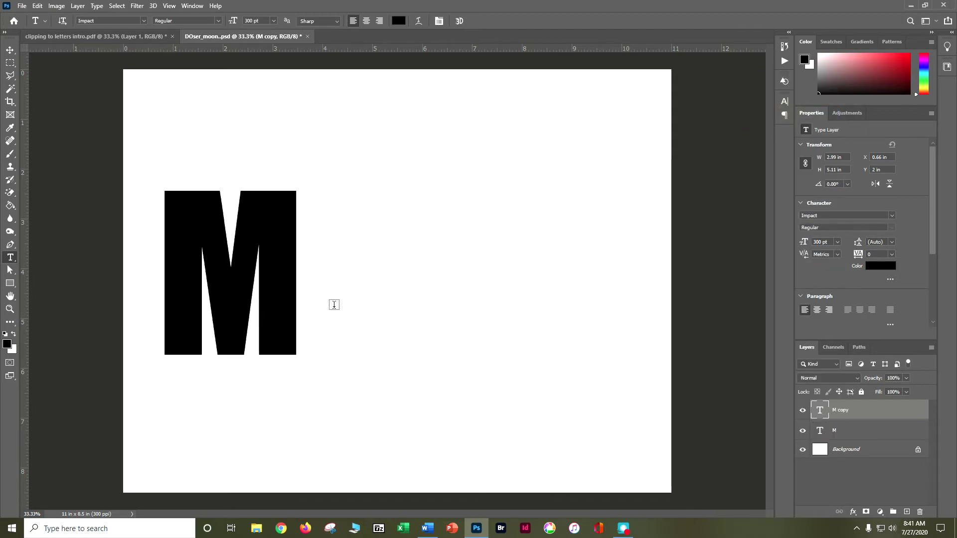
pyautogui.click(10, 50)
pyautogui.moveTo(253, 214); pyautogui.dragTo(395, 215)
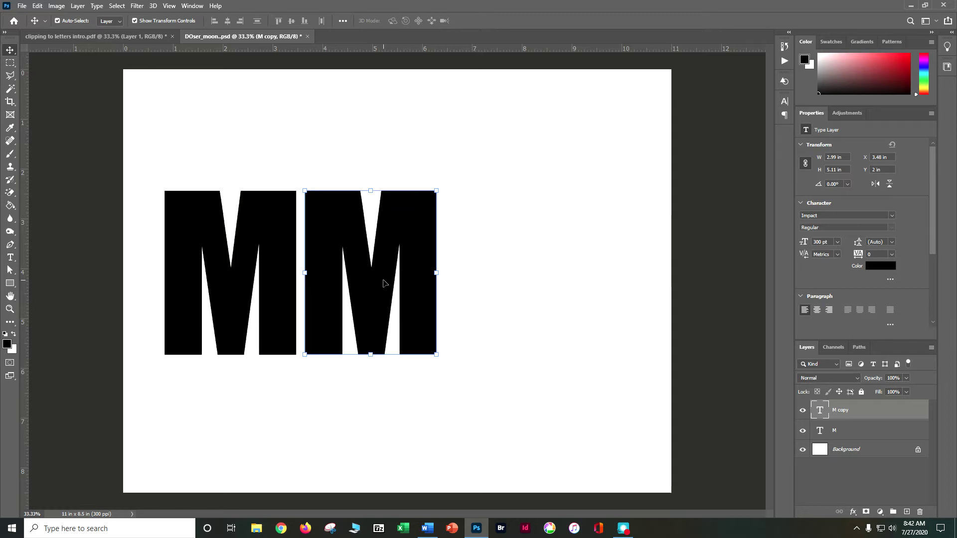
# - Replace the text of the copied M layer with the letter O
pyautogui.press('o')
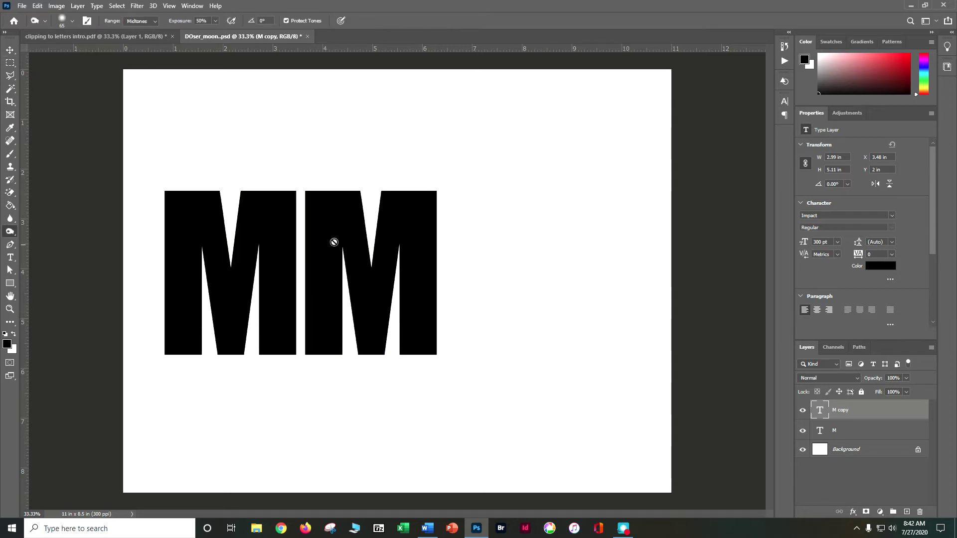
pyautogui.click(10, 257)
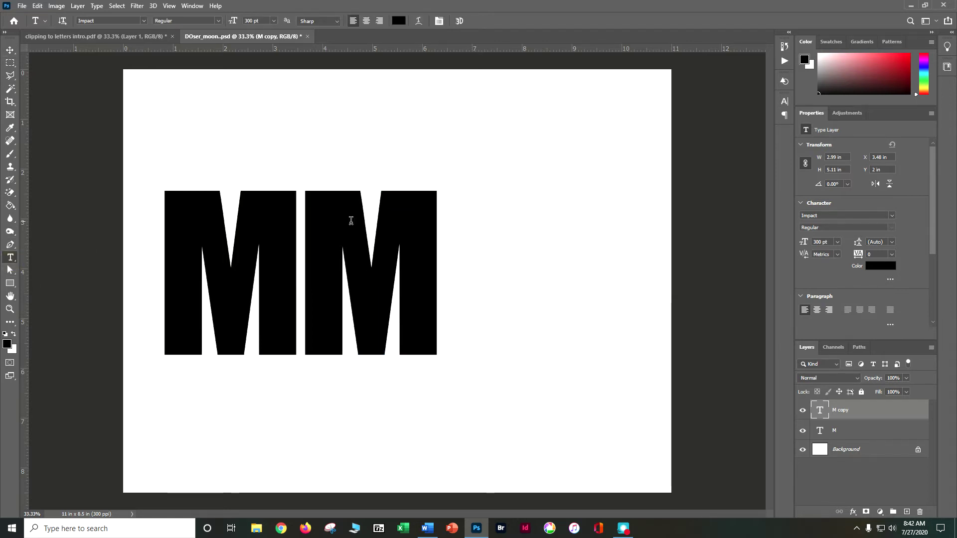
pyautogui.click(429, 258)
pyautogui.press('Left')
pyautogui.press('Delete')
pyautogui.write('o')
pyautogui.press('BackSpace')
pyautogui.write('O')
pyautogui.click(10, 50)
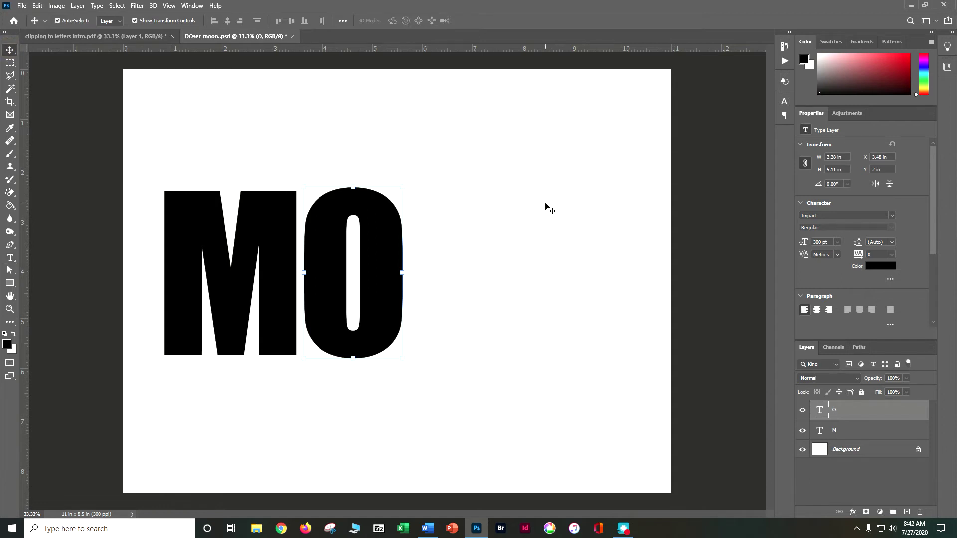
# - Duplicate the O layer twice in a row to its right and replace the last copy with N to spell MOON
pyautogui.moveTo(385, 272); pyautogui.dragTo(604, 268)
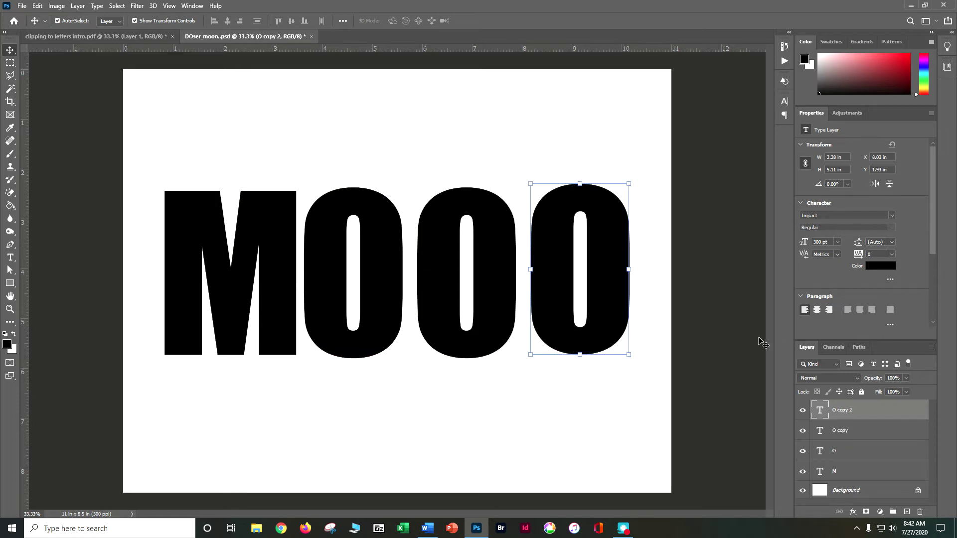
pyautogui.click(10, 258)
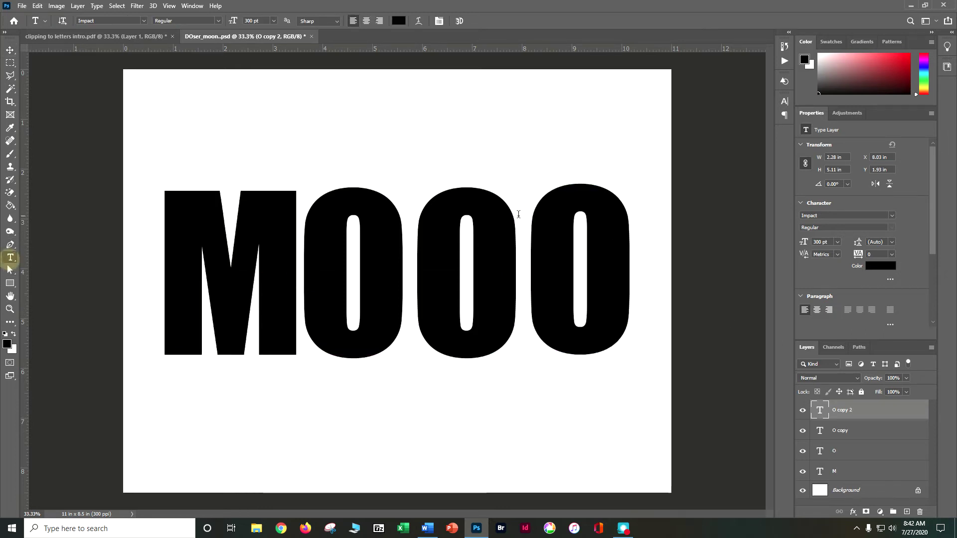
pyautogui.click(630, 253)
pyautogui.press('BackSpace')
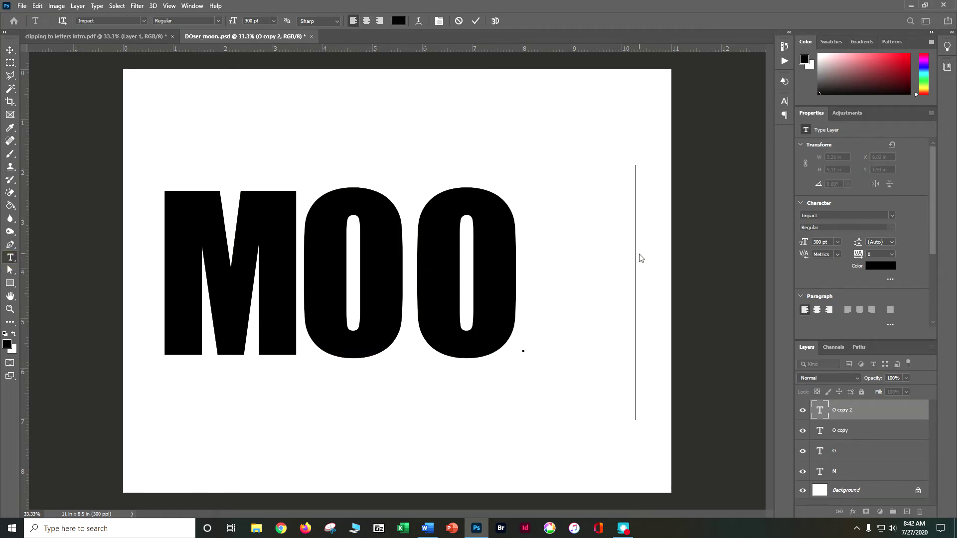
pyautogui.write('N')
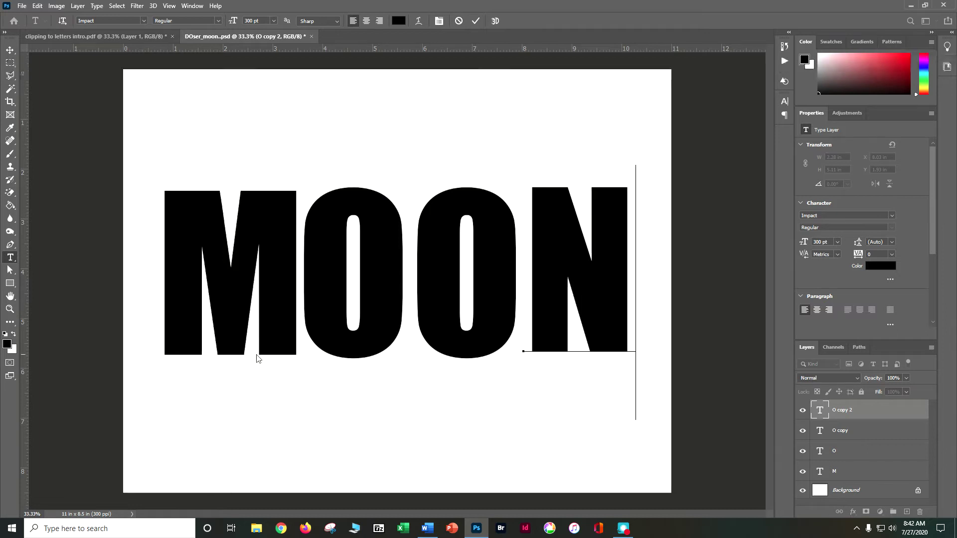
# - Commit the edit of the letter N and save the document
pyautogui.hotkey('ctrl', 's')
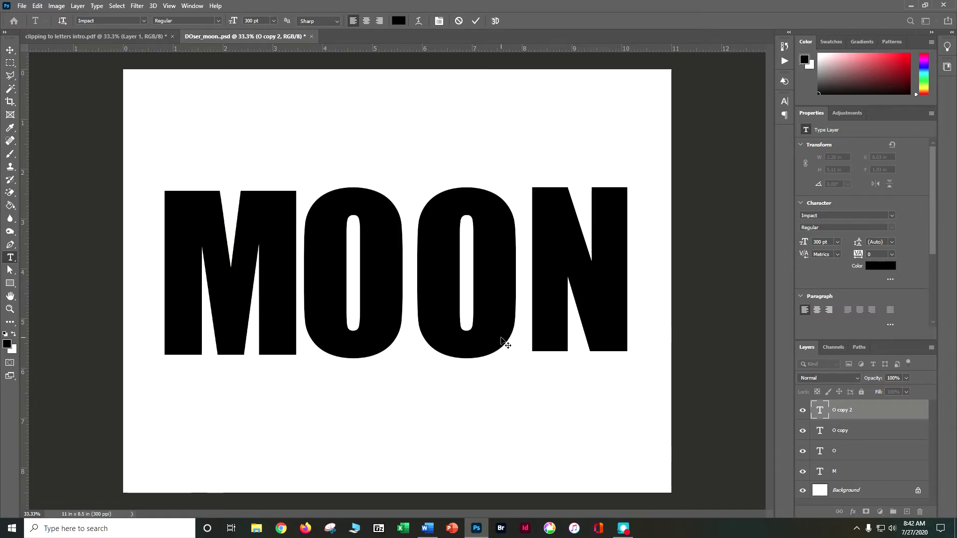
pyautogui.press('Return')
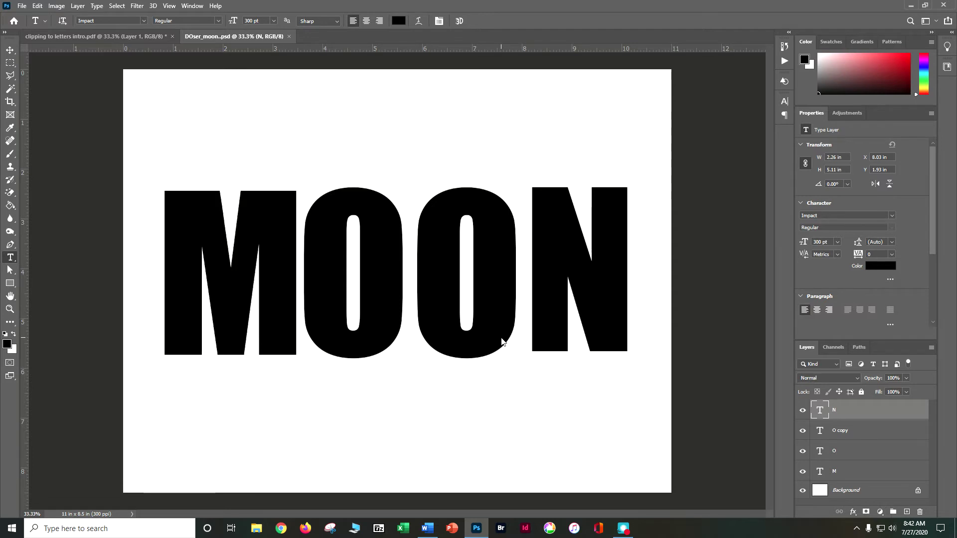
# - Bring up the dialog for opening files and sort the folder's contents by type in Details view
pyautogui.click(23, 6)
pyautogui.click(30, 25)
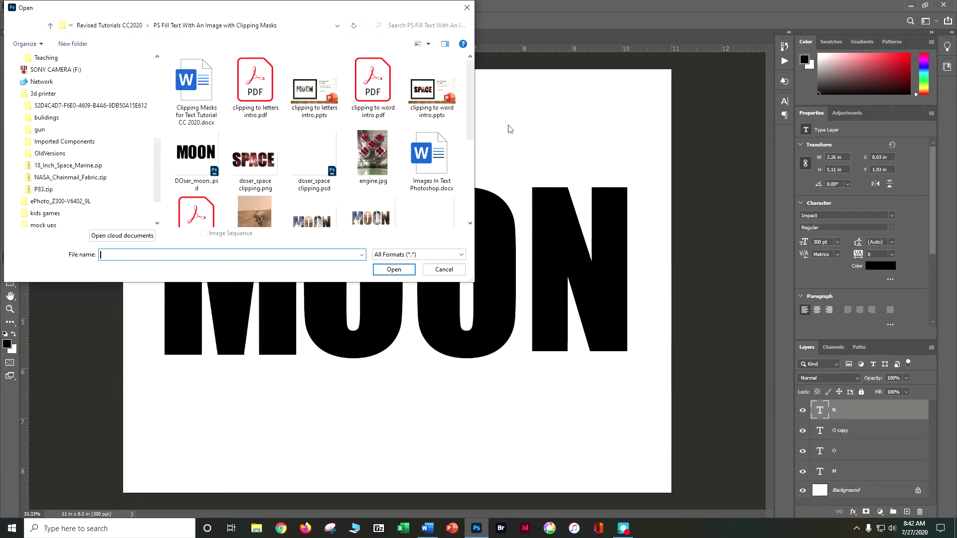
pyautogui.moveTo(470, 105); pyautogui.dragTo(473, 140)
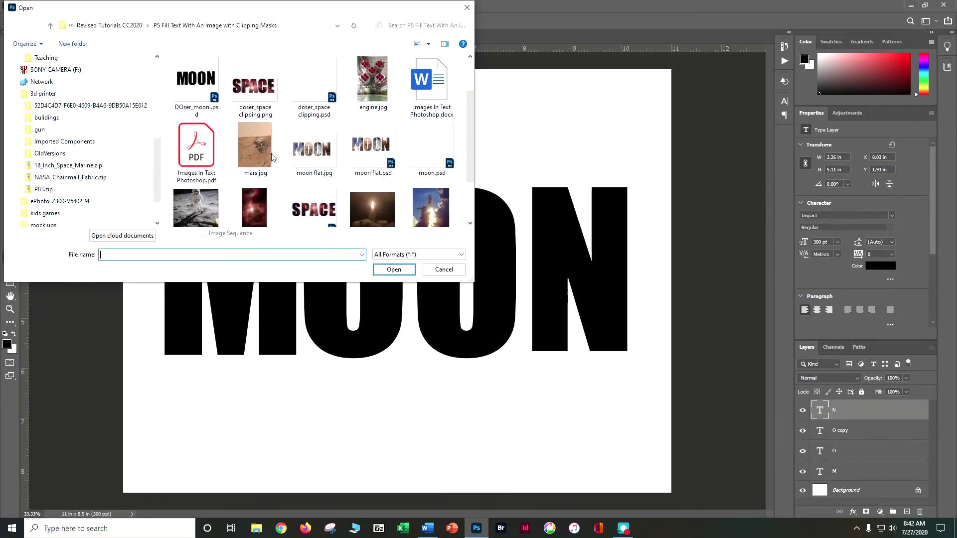
pyautogui.click(428, 44)
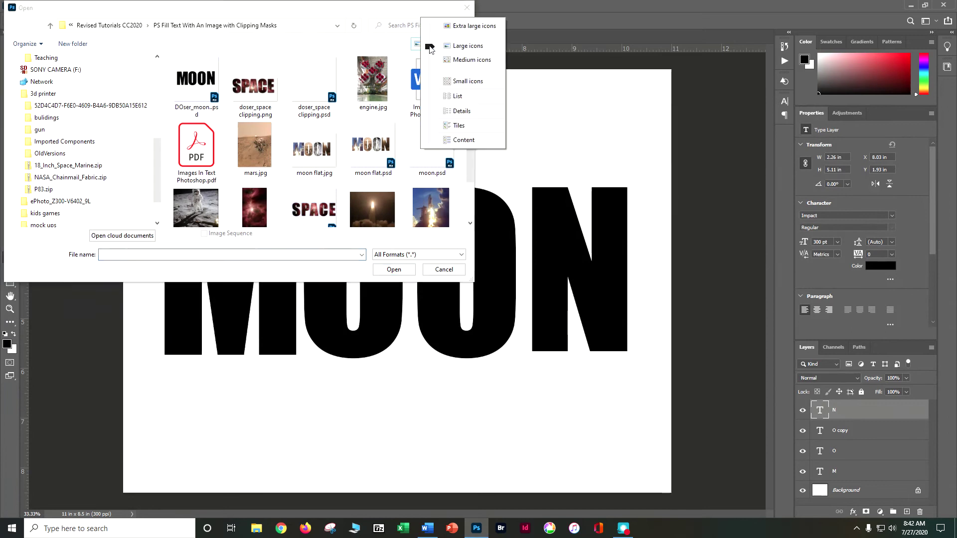
pyautogui.click(463, 111)
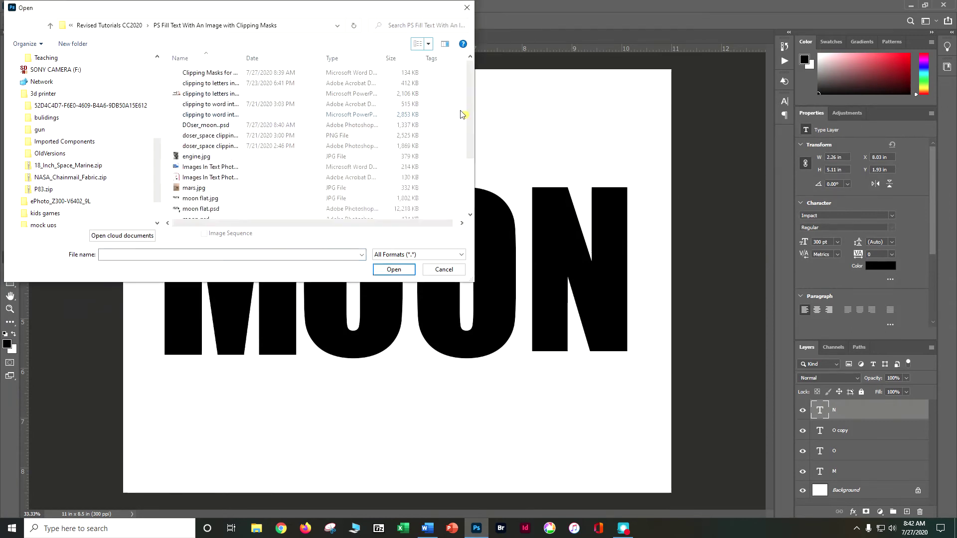
pyautogui.click(344, 58)
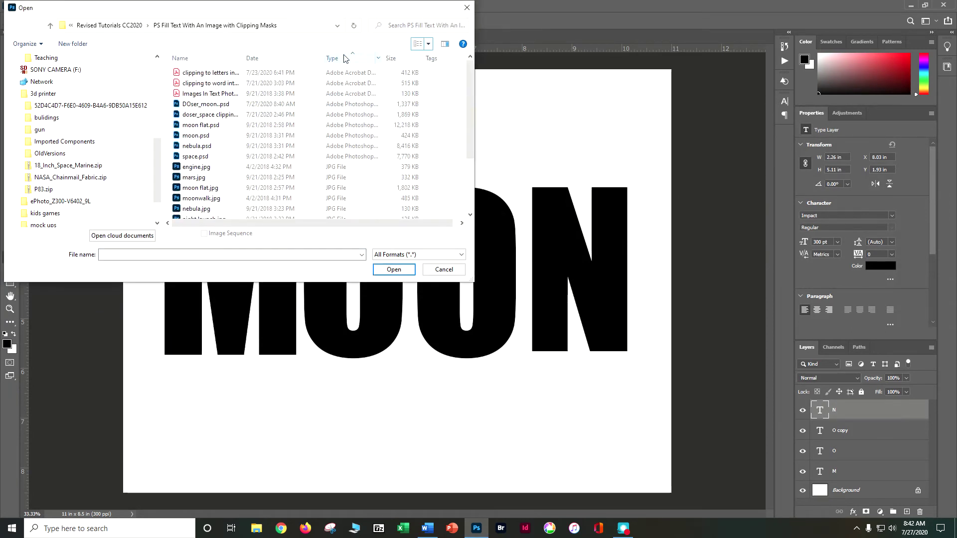
# - Show the sorted files as large icons so the images can be previewed
pyautogui.click(429, 45)
pyautogui.click(449, 9)
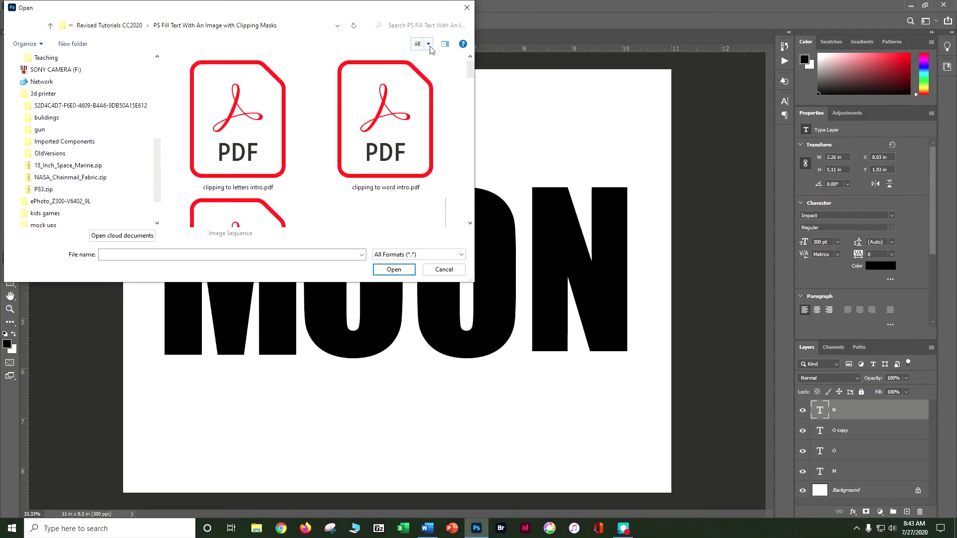
pyautogui.click(430, 49)
pyautogui.click(457, 68)
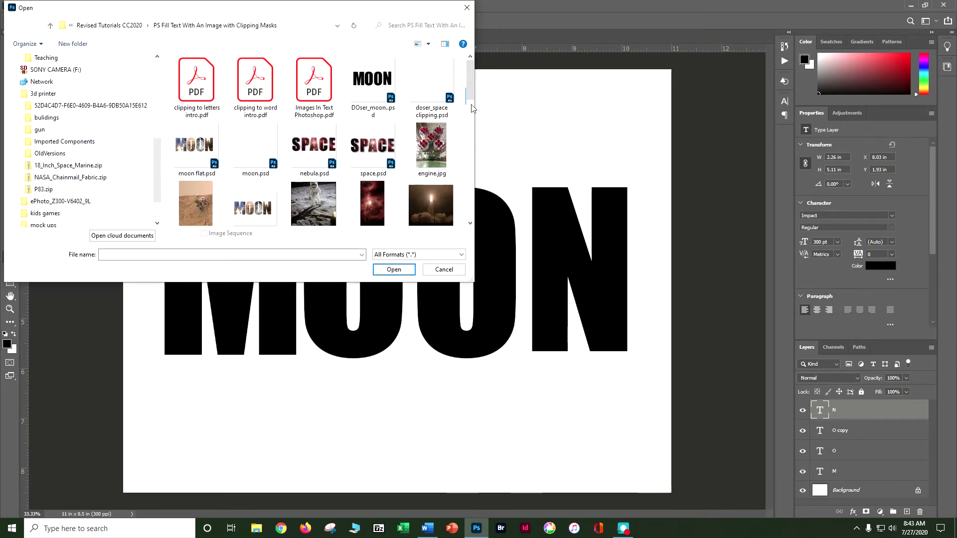
# - Open engine.jpg, mars.jpg, moonwalk.jpg, nebula.jpg, night launch.jpg and shuttle.jpg together from the tutorial folder
pyautogui.moveTo(470, 97); pyautogui.dragTo(470, 120)
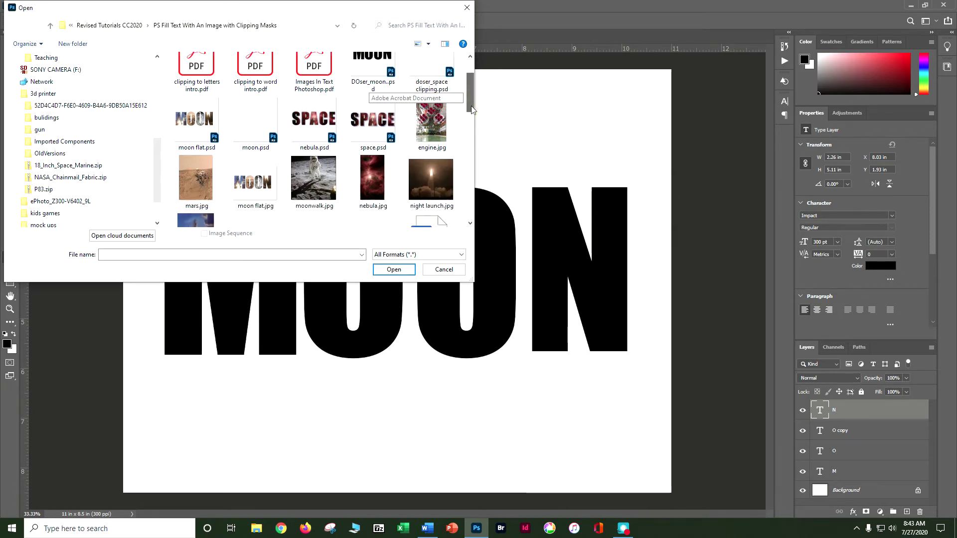
pyautogui.click(322, 175)
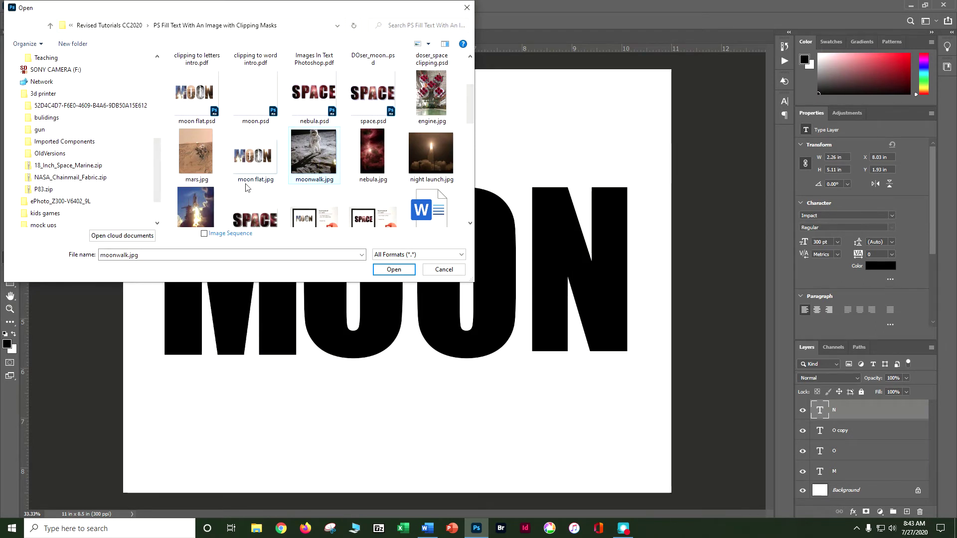
pyautogui.scroll(-1, 244, 186)
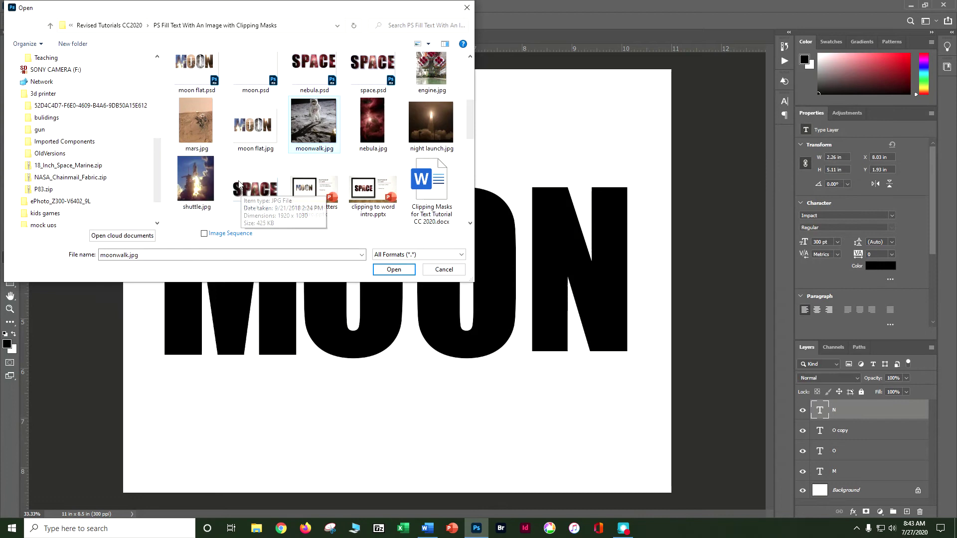
pyautogui.keyDown('shift'); pyautogui.click(198, 172); pyautogui.keyUp('shift')
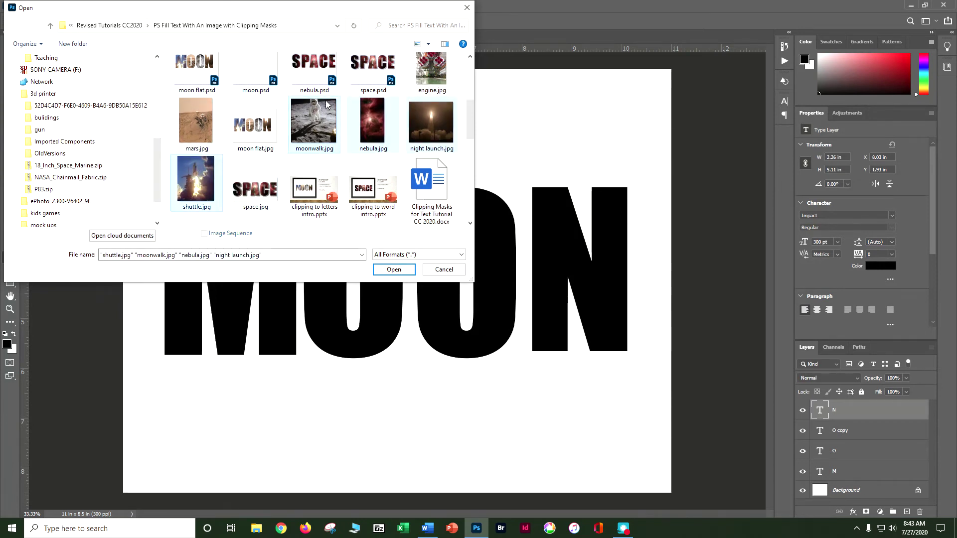
pyautogui.keyDown('ctrl'); pyautogui.click(197, 122); pyautogui.keyUp('ctrl')
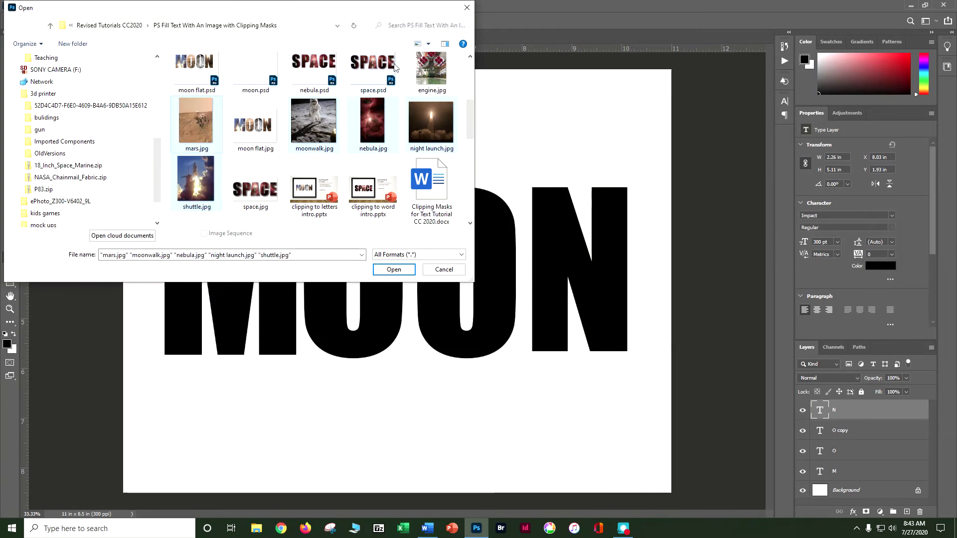
pyautogui.keyDown('ctrl'); pyautogui.click(430, 67); pyautogui.keyUp('ctrl')
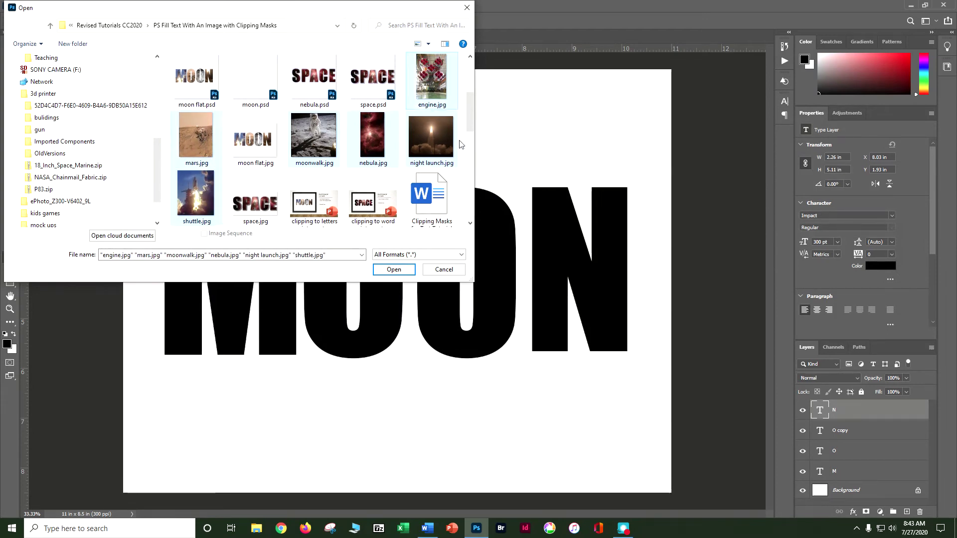
pyautogui.click(393, 270)
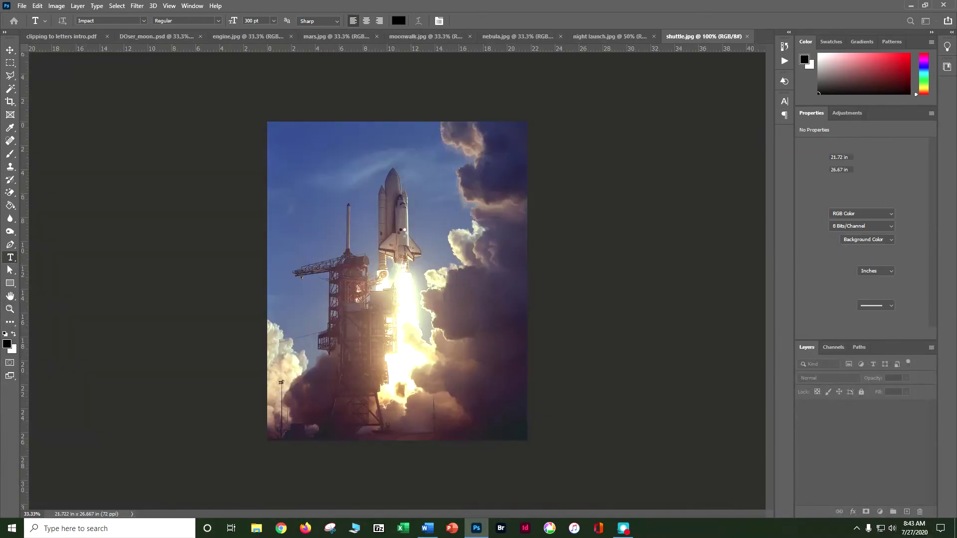
# - Close nebula.jpg and the "clipping to letters intro.pdf" document, discarding the PDF's unsaved changes
pyautogui.click(559, 36)
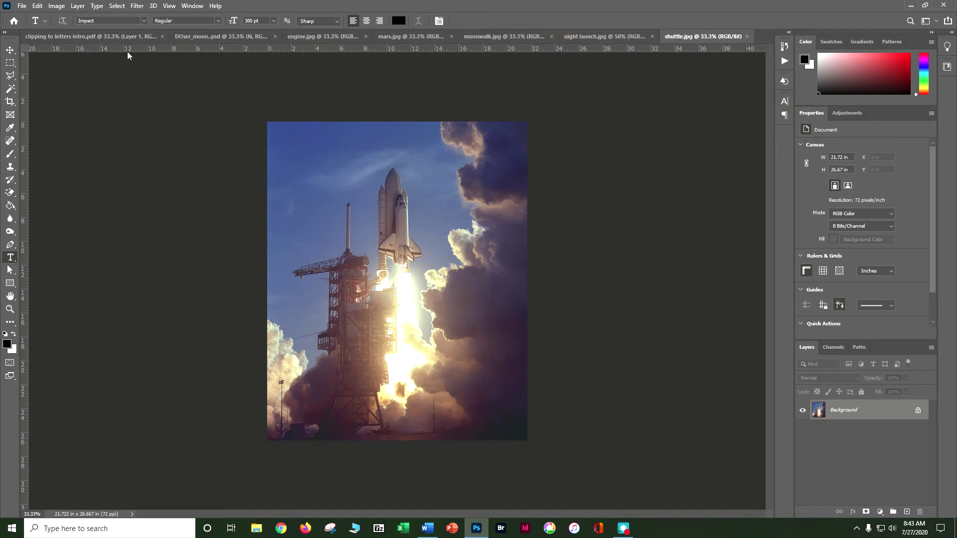
pyautogui.click(125, 34)
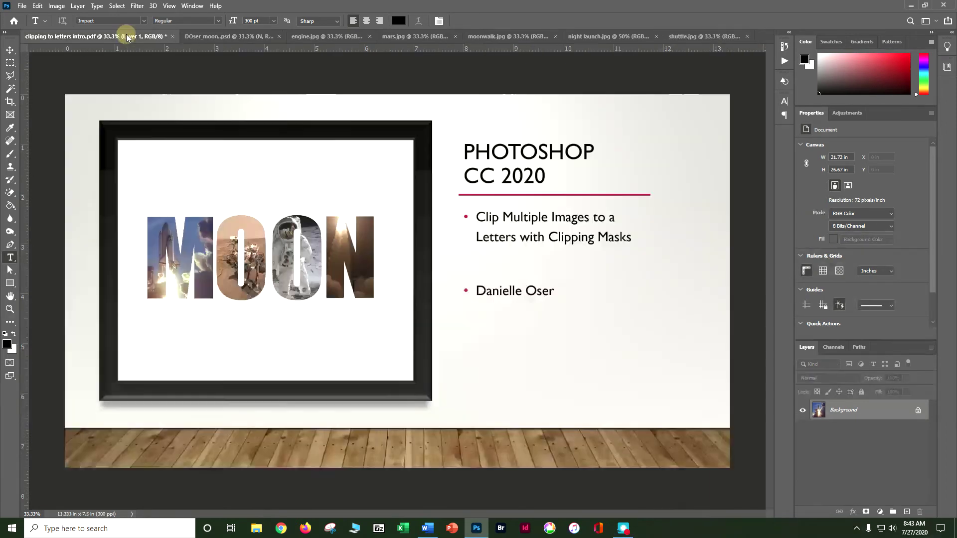
pyautogui.click(173, 36)
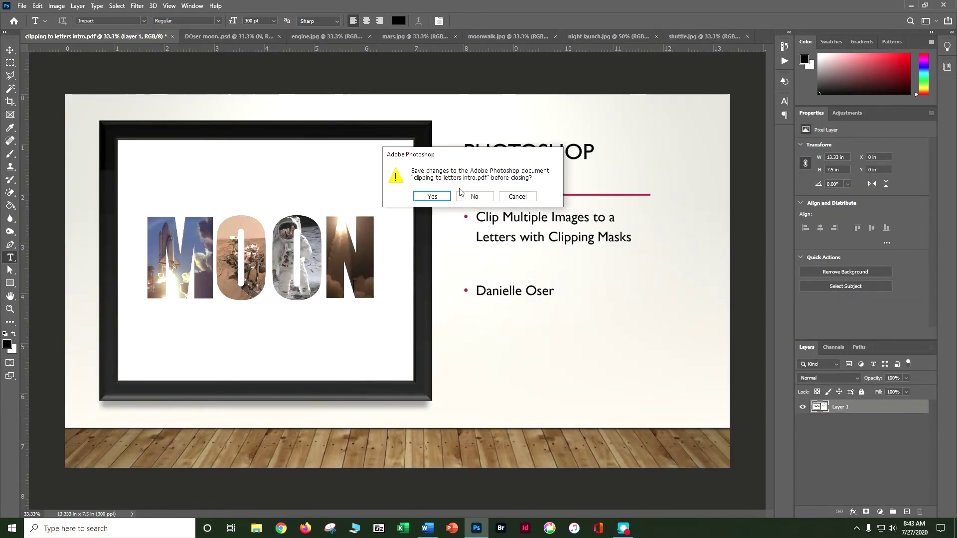
pyautogui.click(469, 196)
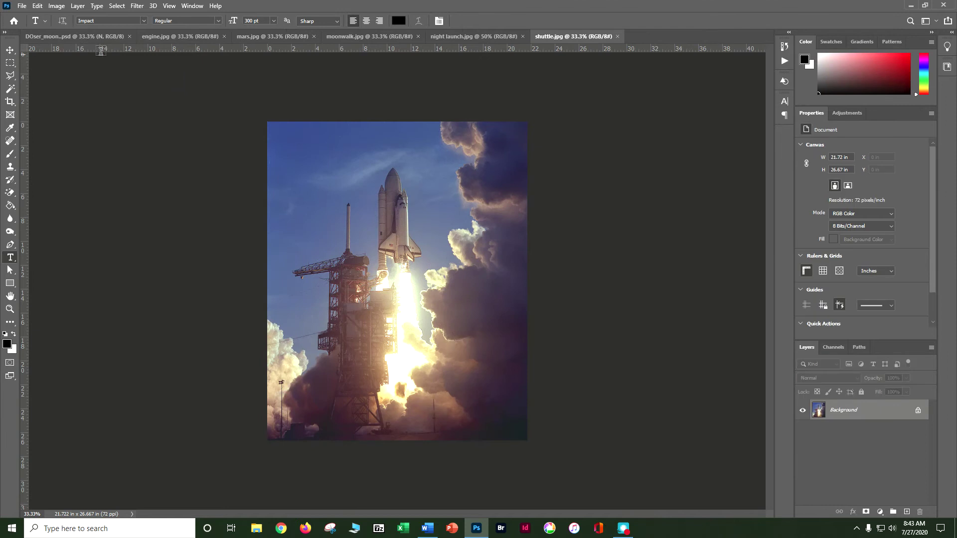
# - Select the M layer in the MOON document and detach that document into its own floating window
pyautogui.click(74, 35)
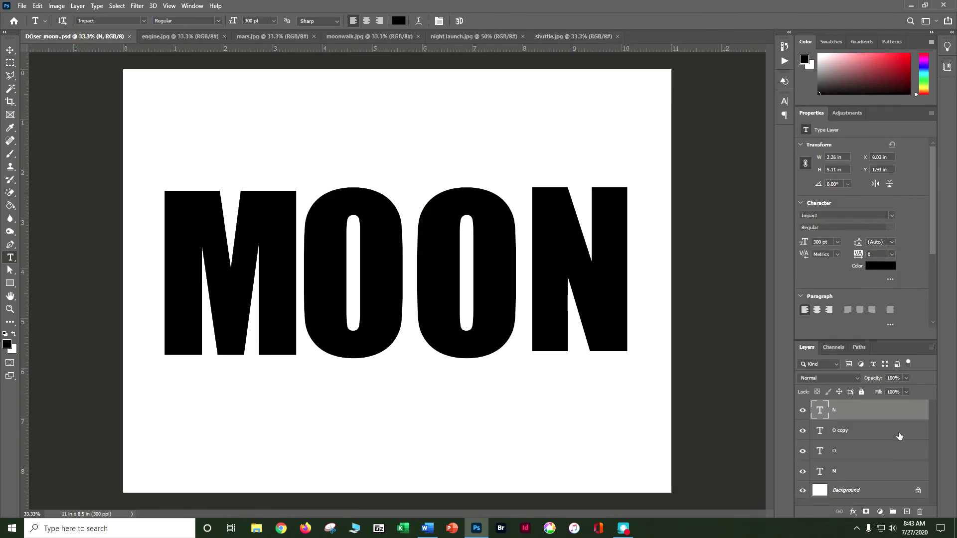
pyautogui.click(842, 472)
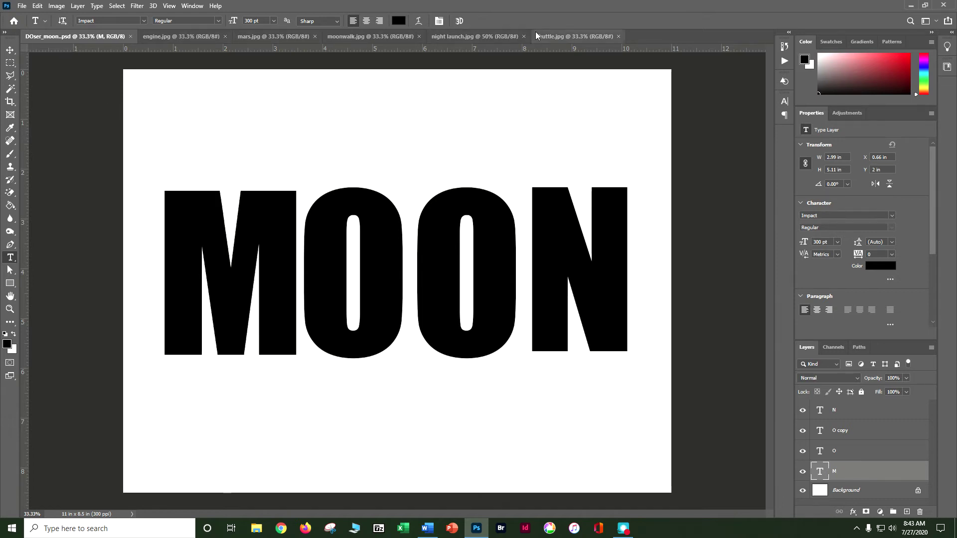
pyautogui.click(549, 37)
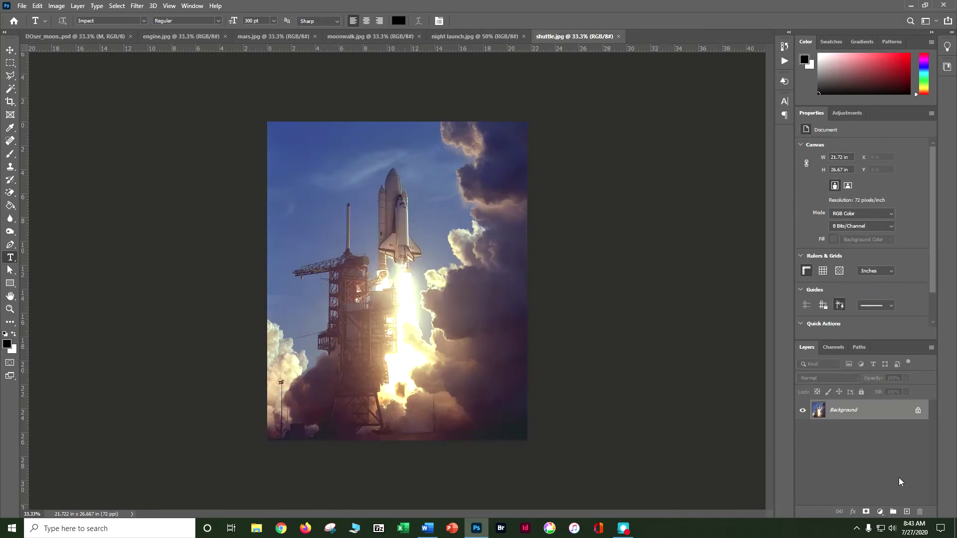
pyautogui.moveTo(827, 414); pyautogui.dragTo(671, 263)
pyautogui.click(471, 197)
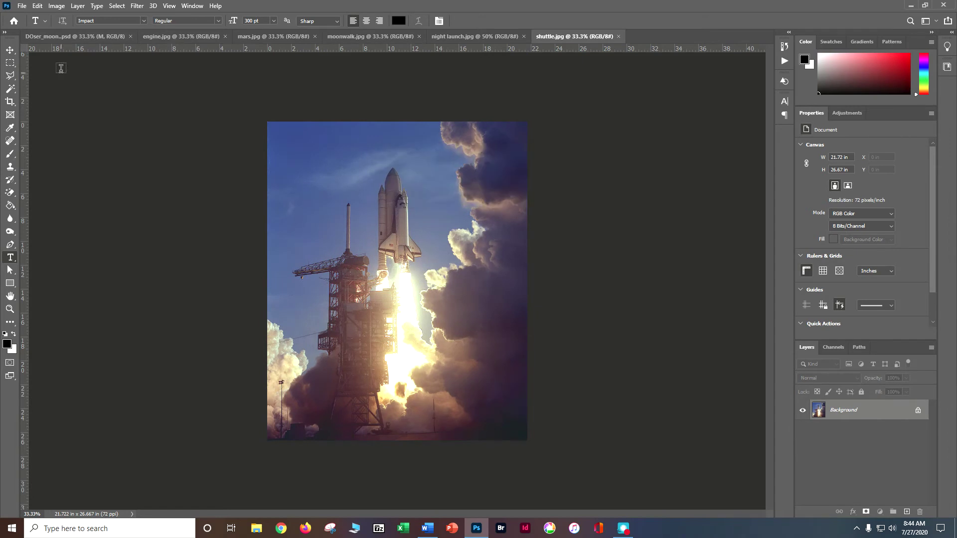
pyautogui.moveTo(69, 34); pyautogui.dragTo(87, 76)
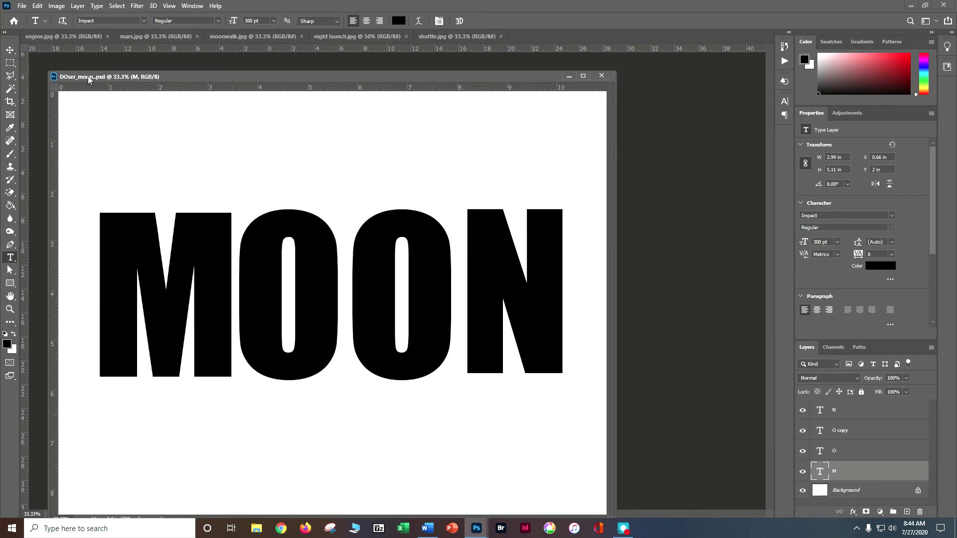
# - Copy the shuttle.jpg image into the MOON document directly above the M layer and clip it to the M
pyautogui.click(428, 34)
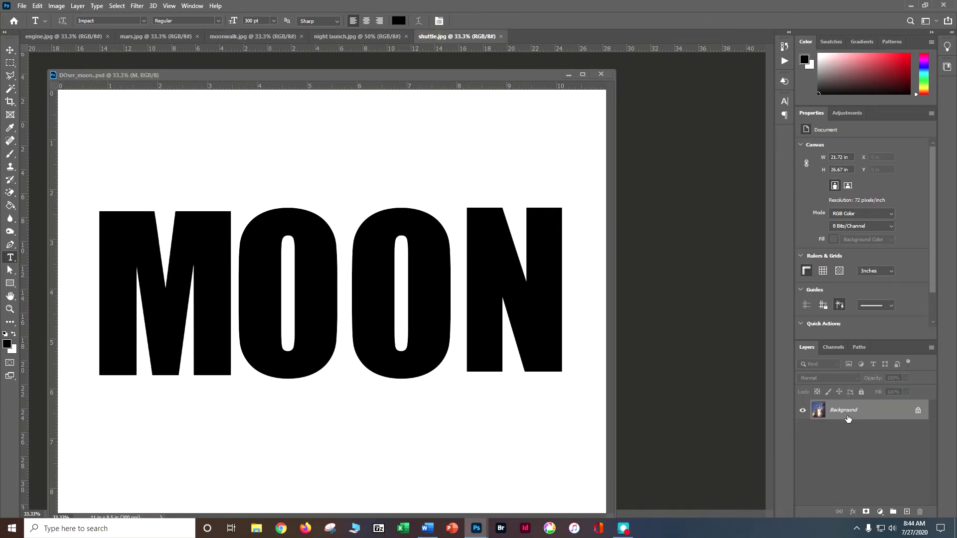
pyautogui.moveTo(842, 411); pyautogui.dragTo(210, 306)
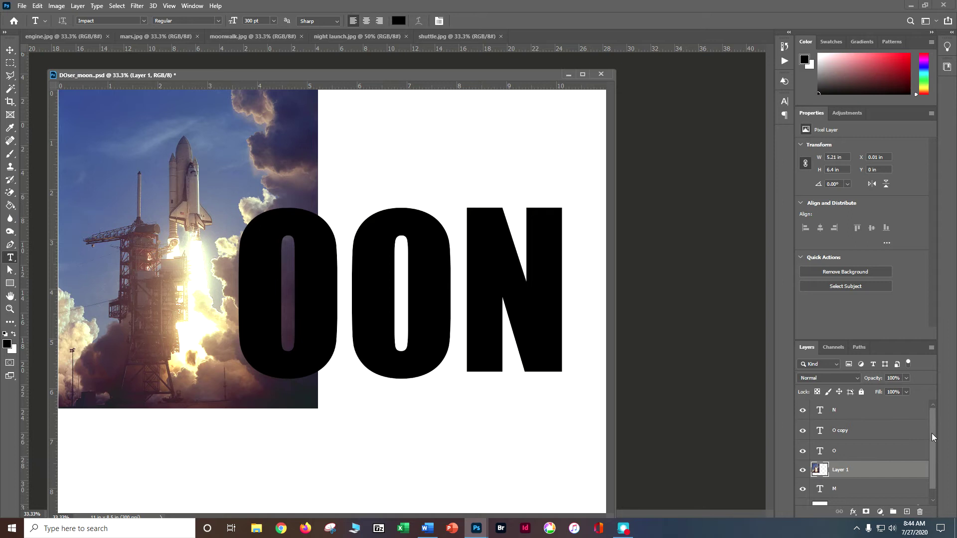
pyautogui.moveTo(932, 433); pyautogui.dragTo(942, 465)
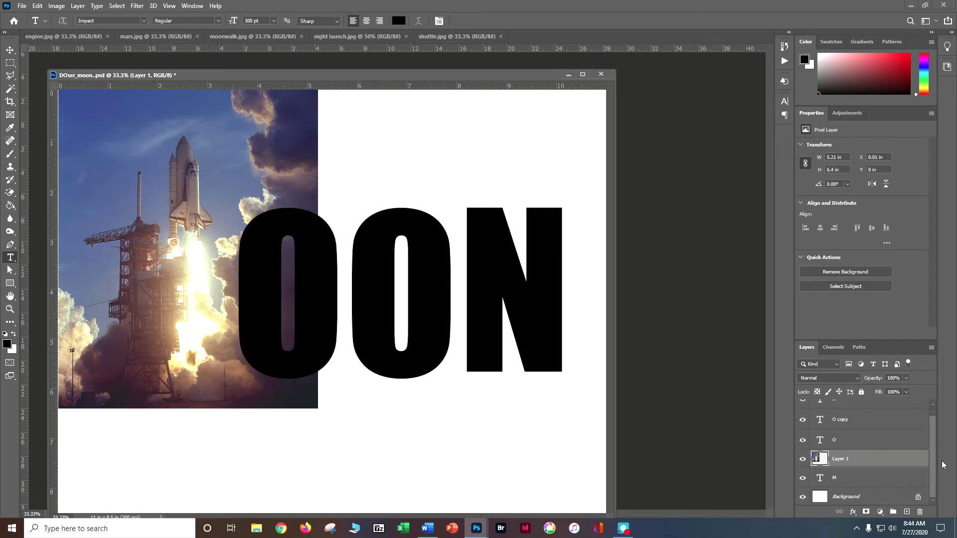
pyautogui.rightClick(839, 459)
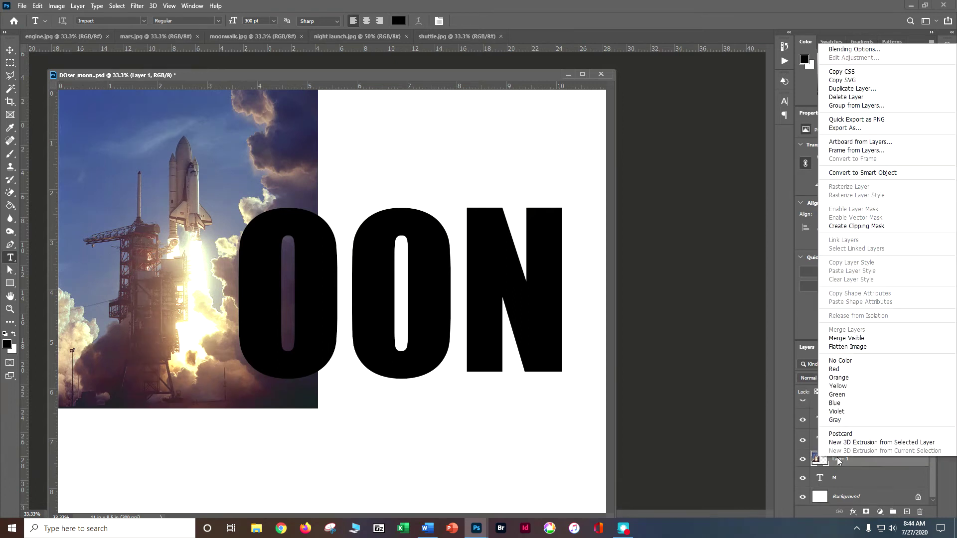
pyautogui.click(847, 227)
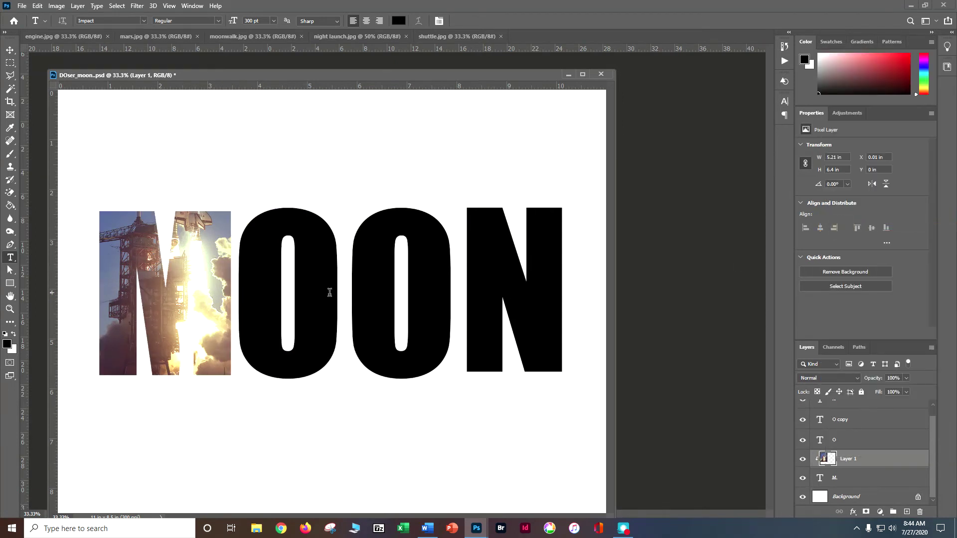
# - Move the clipped shuttle image within the M to about X -1.26 in, Y 1.58 in, and close shuttle.jpg
pyautogui.click(10, 50)
pyautogui.moveTo(205, 291); pyautogui.dragTo(142, 363)
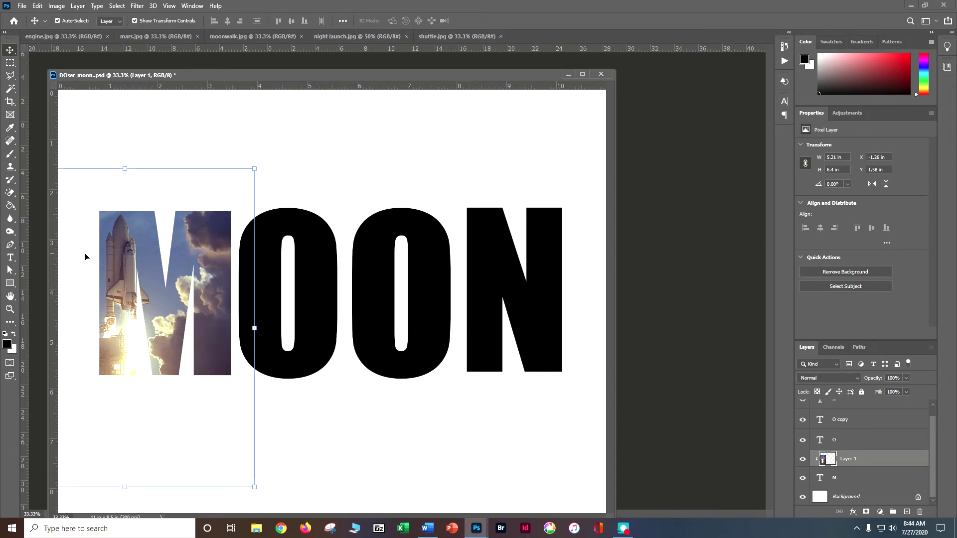
pyautogui.click(306, 415)
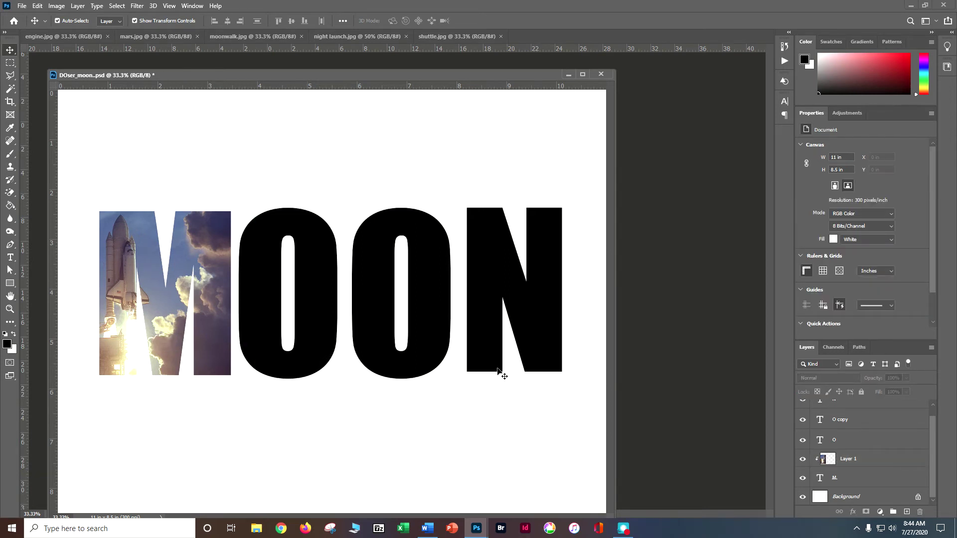
pyautogui.click(441, 36)
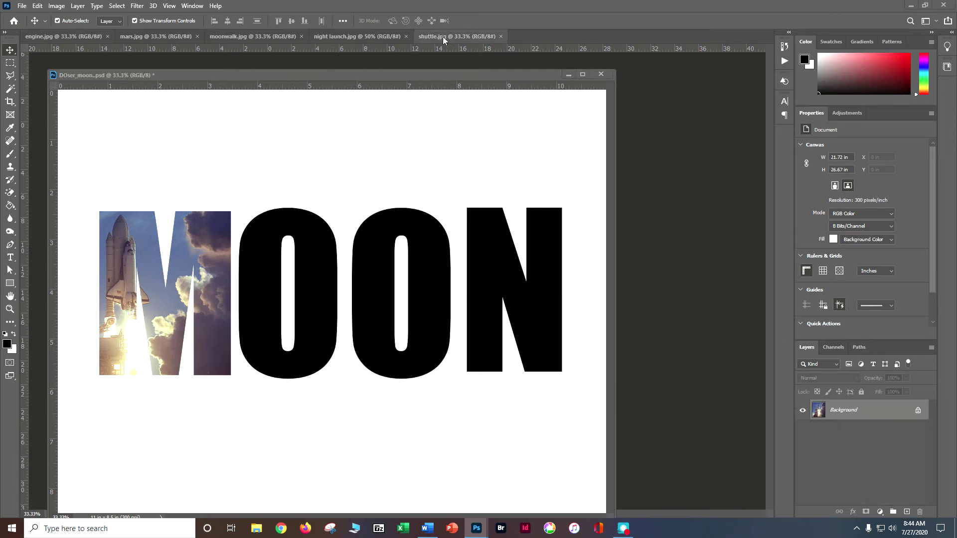
pyautogui.click(499, 37)
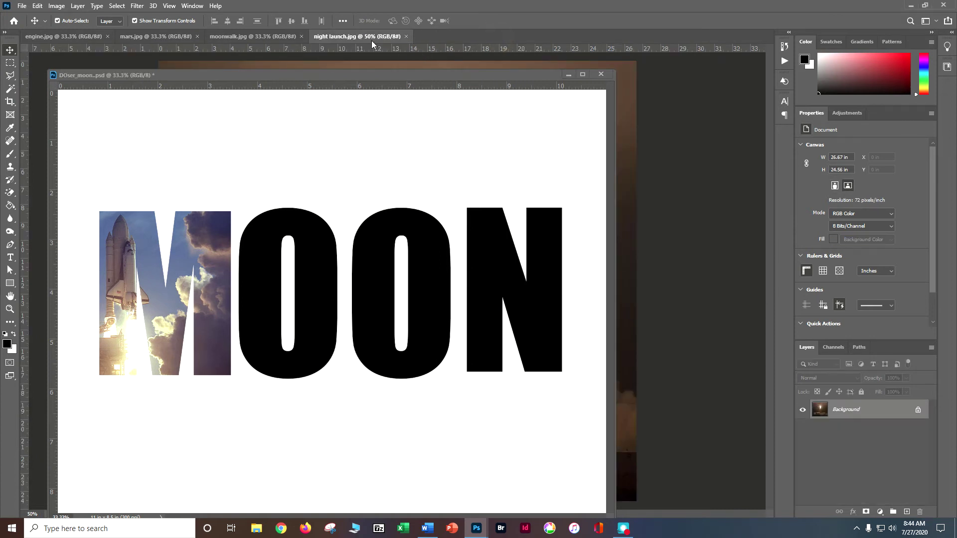
# - Copy the moonwalk.jpg image above the first O's layer and place it over that letter at about X 1.34 in, Y 2.37 in
pyautogui.click(232, 36)
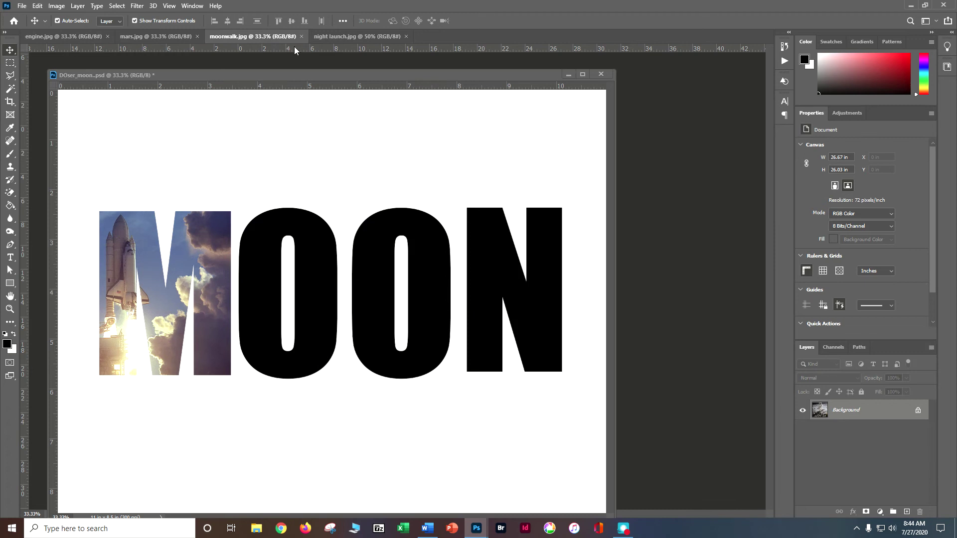
pyautogui.click(355, 119)
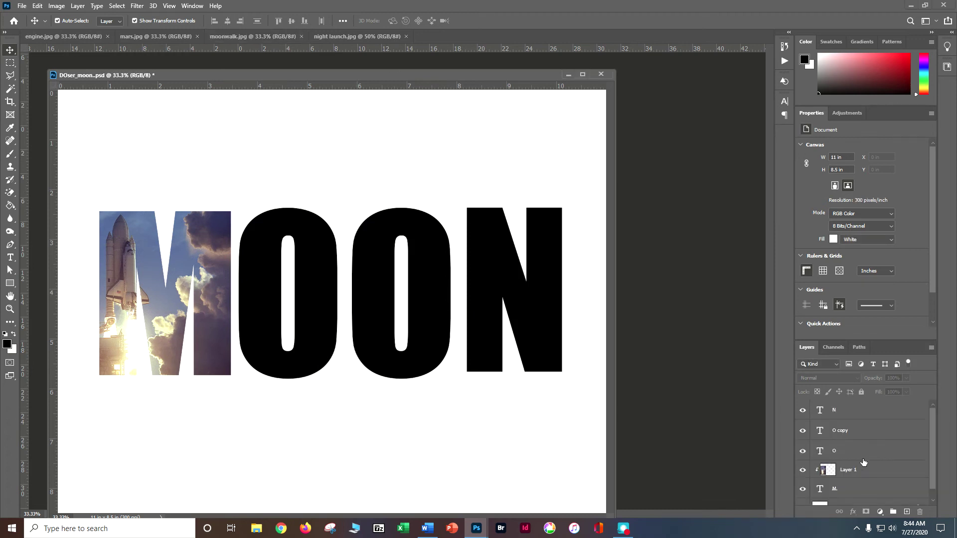
pyautogui.click(864, 452)
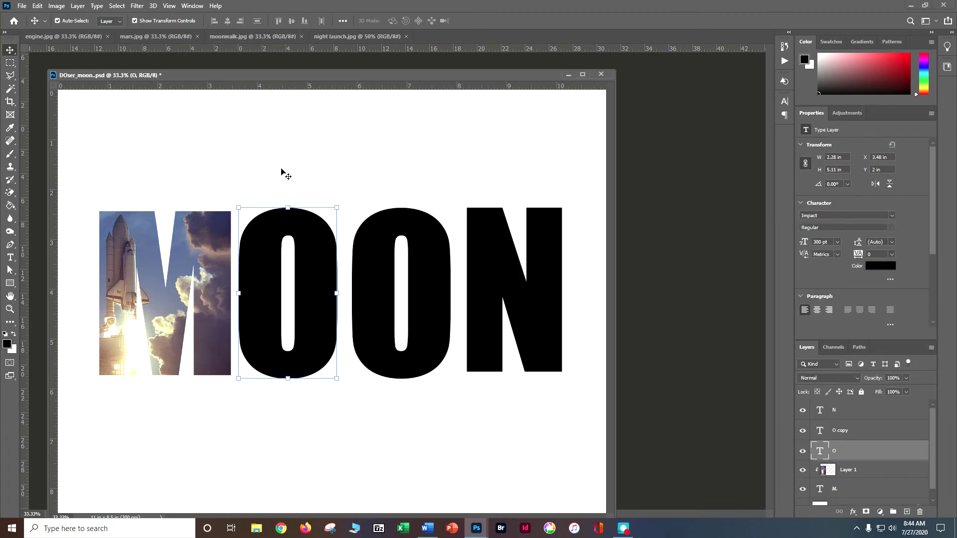
pyautogui.click(361, 38)
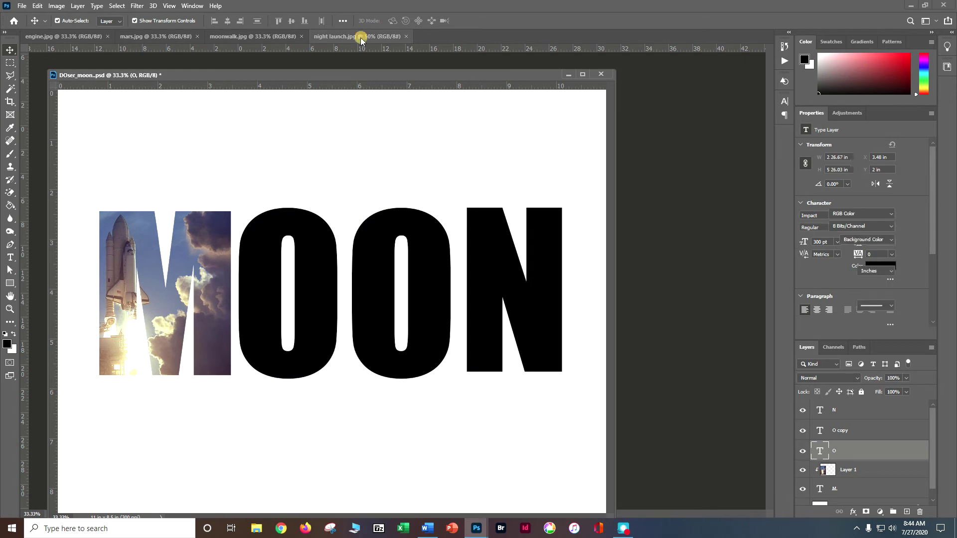
pyautogui.click(214, 39)
pyautogui.moveTo(822, 413); pyautogui.dragTo(305, 270)
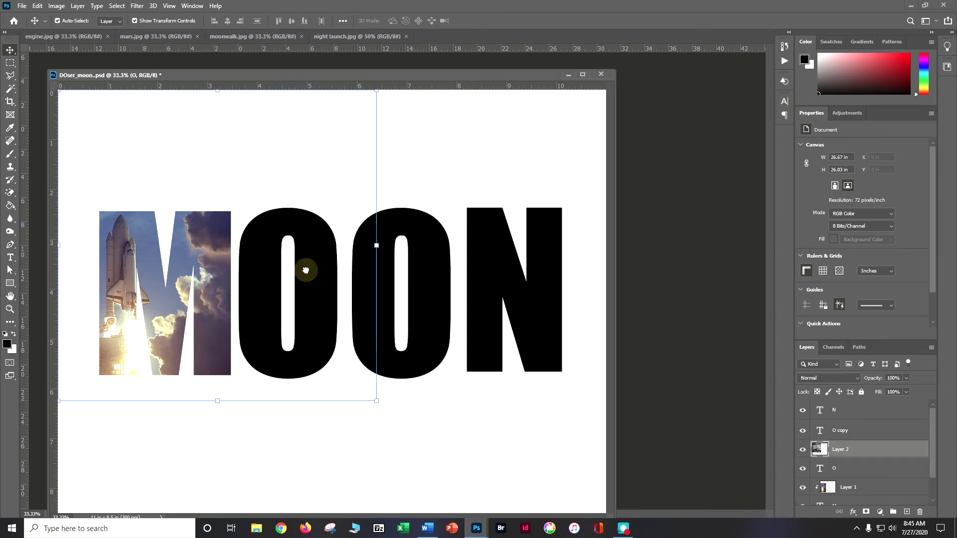
pyautogui.moveTo(257, 219); pyautogui.dragTo(325, 326)
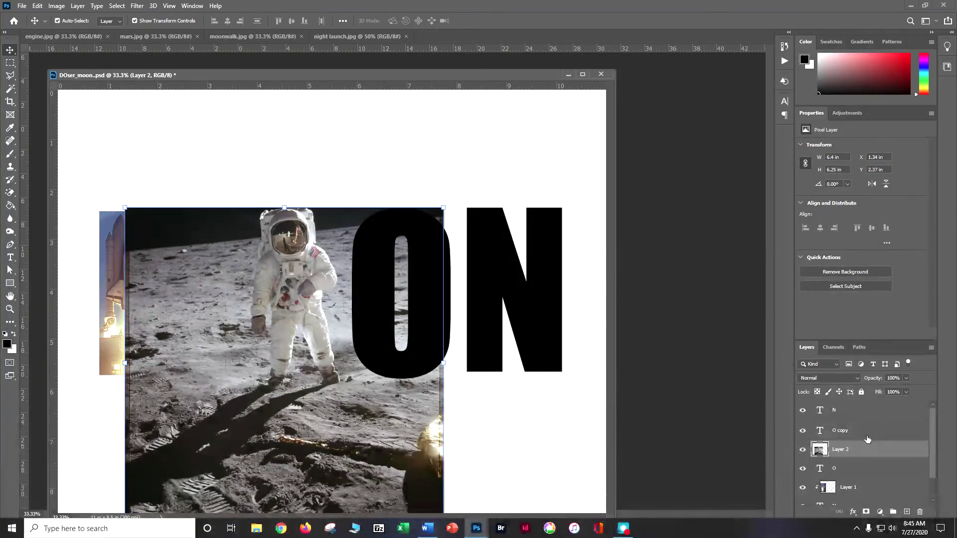
# - Clip the moonwalk image to the first O and shift it to about X 1.91 in, Y 2.8 in
pyautogui.rightClick(864, 451)
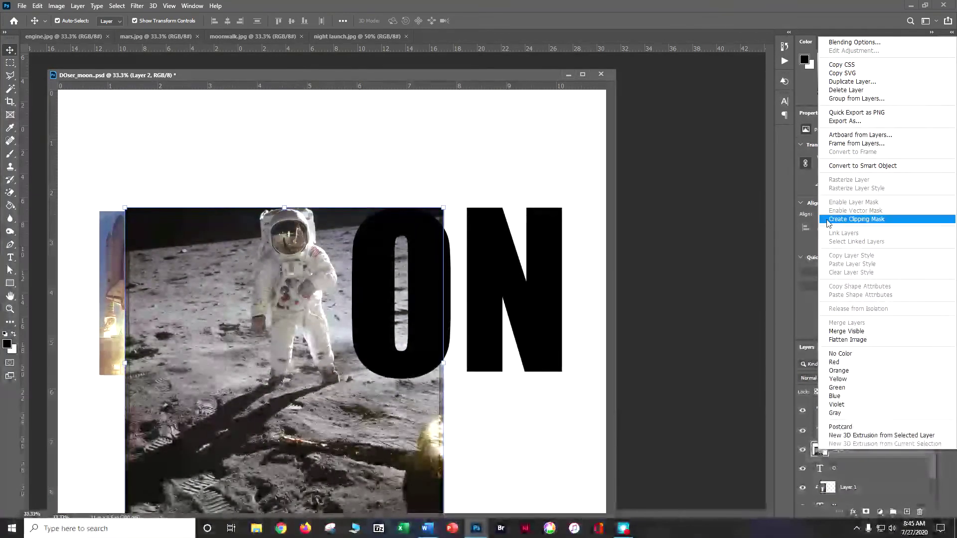
pyautogui.click(870, 220)
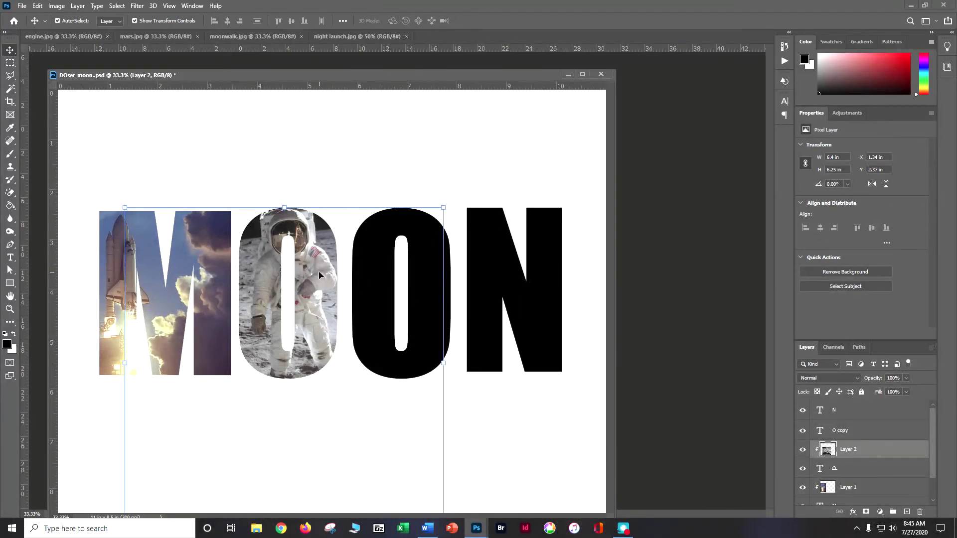
pyautogui.moveTo(318, 269); pyautogui.dragTo(347, 291)
pyautogui.click(534, 425)
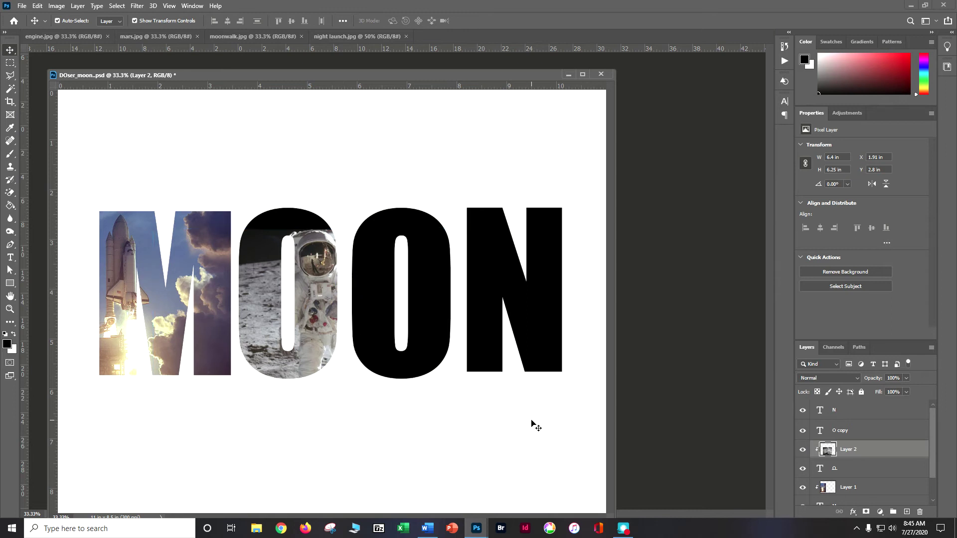
# - Close moonwalk.jpg and copy the engine.jpg image directly above the second O's layer, placing it at about X 4.43 in, Y 2.1 in
pyautogui.click(846, 431)
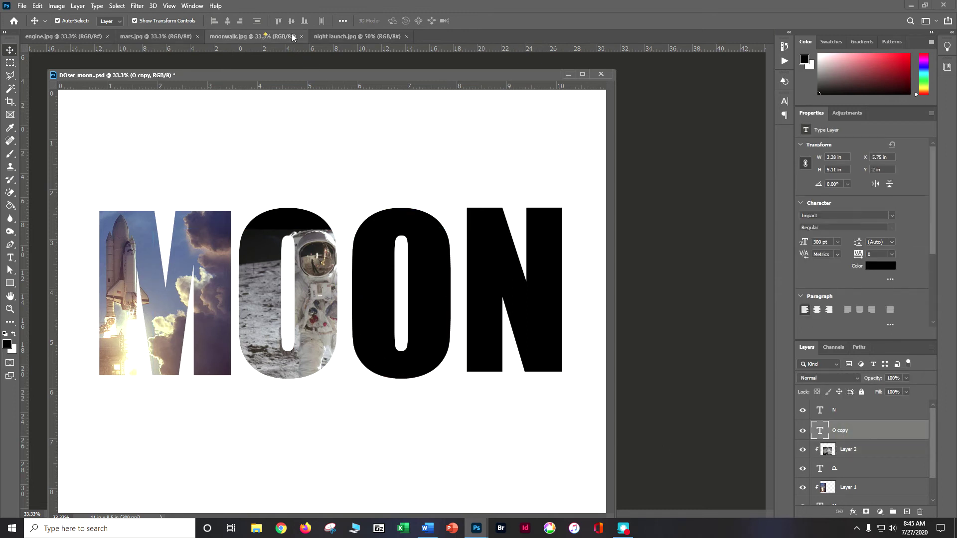
pyautogui.click(293, 38)
pyautogui.click(301, 36)
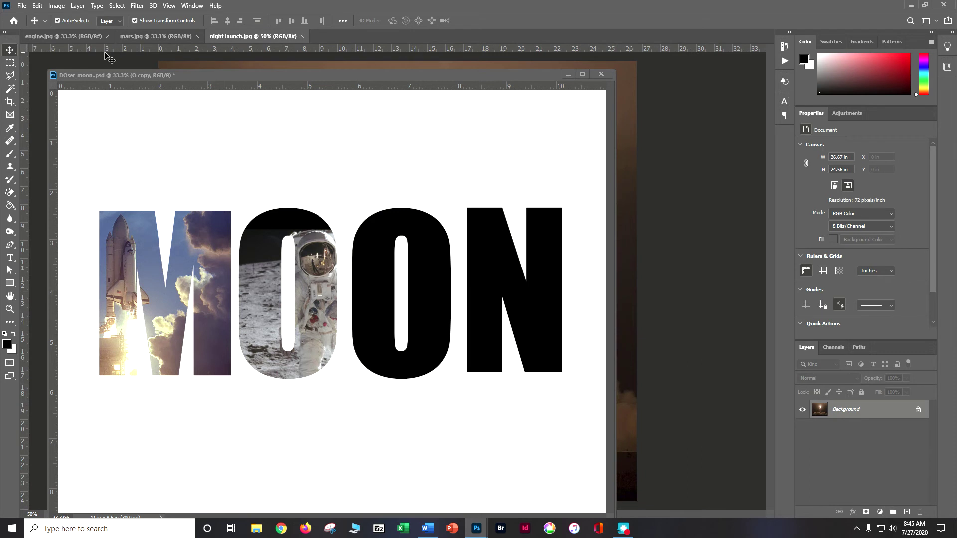
pyautogui.click(92, 37)
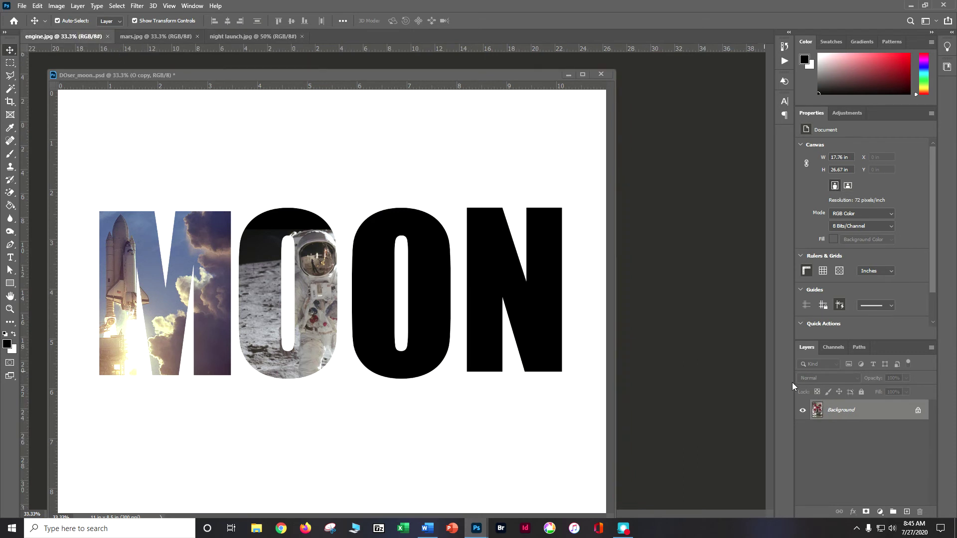
pyautogui.moveTo(817, 410); pyautogui.dragTo(431, 292)
pyautogui.moveTo(207, 183); pyautogui.dragTo(426, 285)
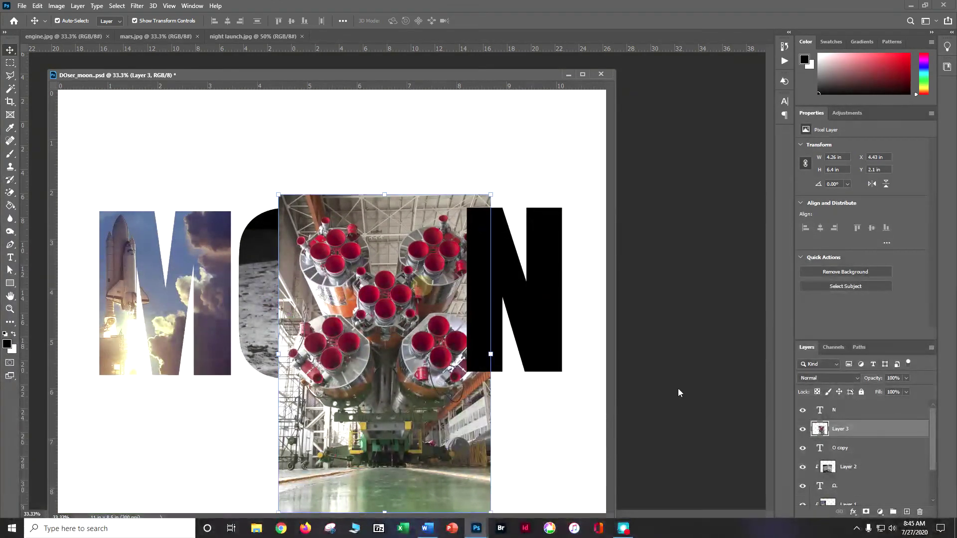
# - Clip the engine image to the second O and shift it to about X 4.1 in, Y 1.79 in
pyautogui.rightClick(842, 430)
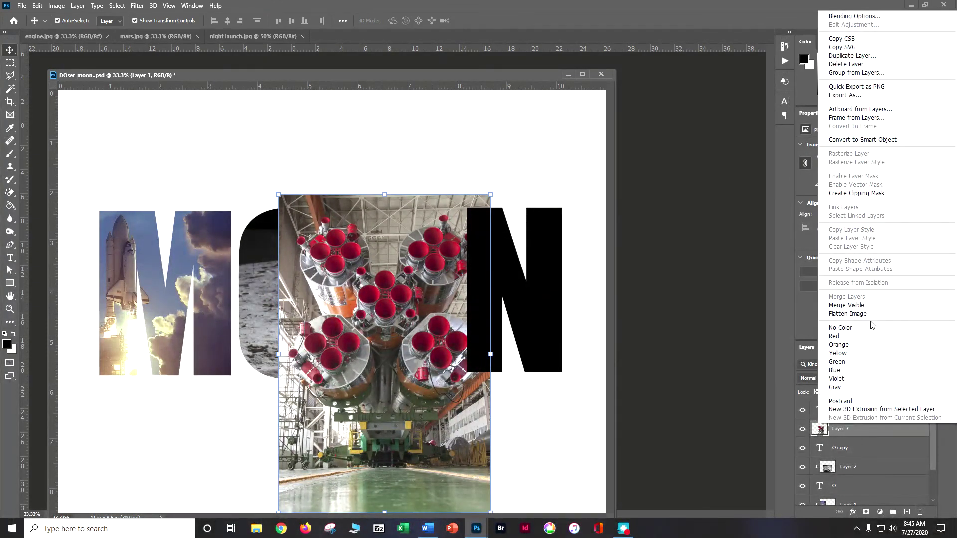
pyautogui.click(880, 196)
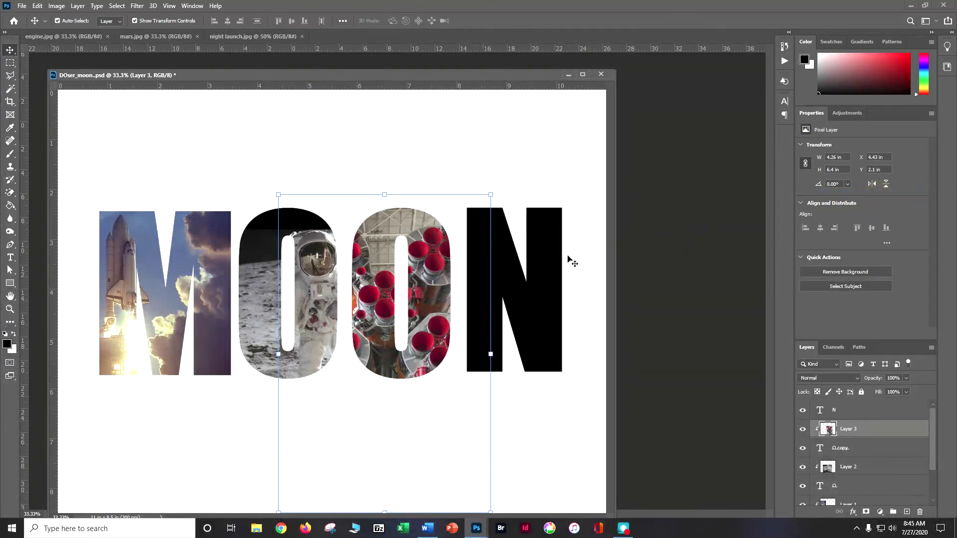
pyautogui.moveTo(438, 297); pyautogui.dragTo(425, 281)
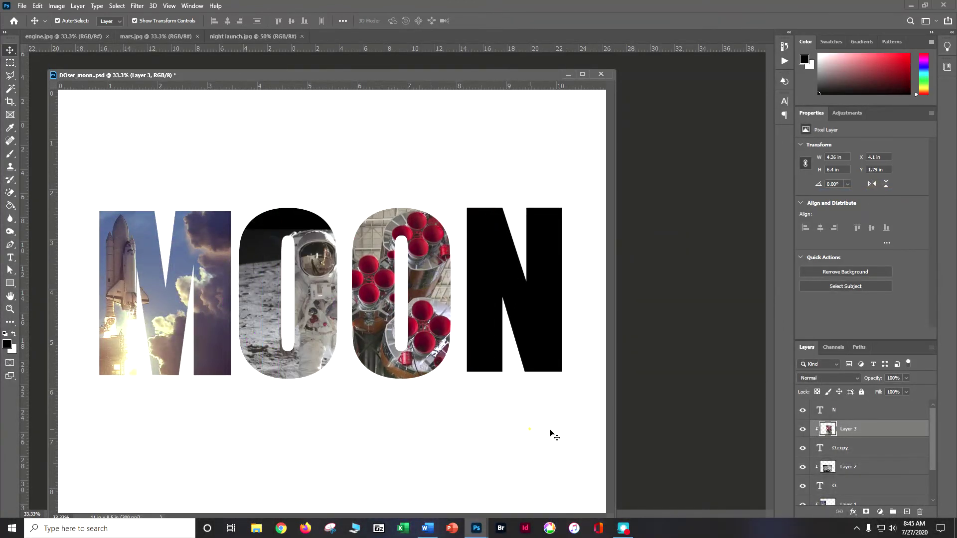
# - Copy the mars.jpg image directly above the N layer and place it at about X 5.98 in, Y 0.82 in
pyautogui.keyDown('ctrl'); pyautogui.click(816, 421); pyautogui.keyUp('ctrl')
pyautogui.click(823, 409)
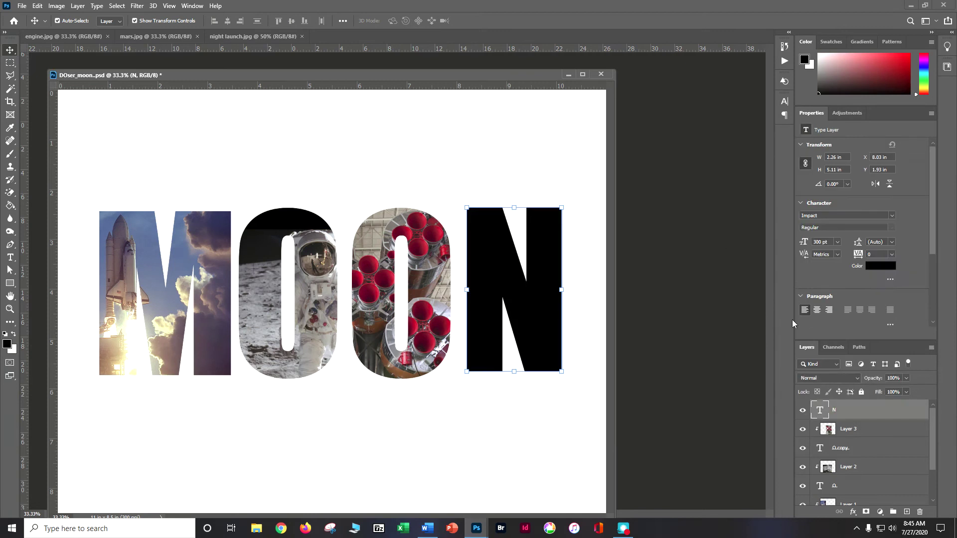
pyautogui.click(150, 40)
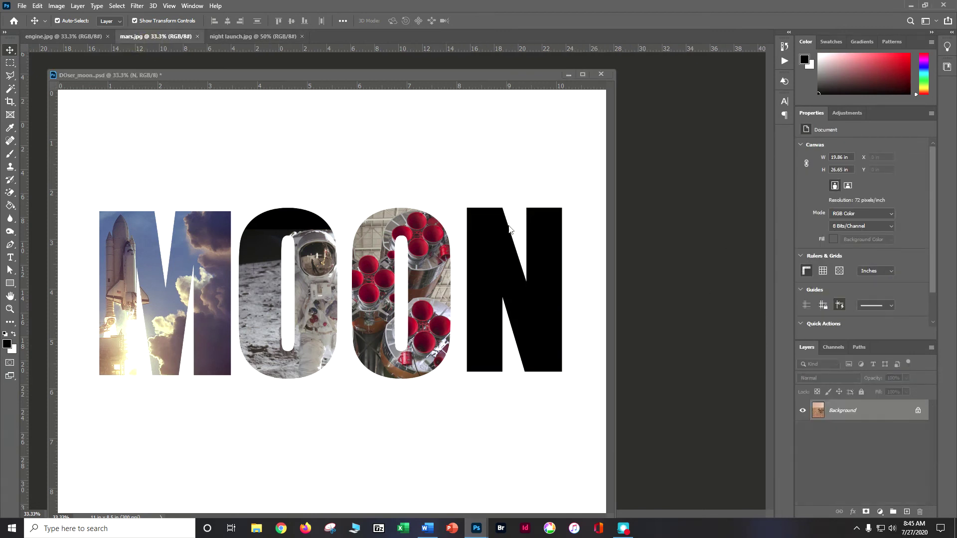
pyautogui.moveTo(823, 414); pyautogui.dragTo(532, 303)
pyautogui.moveTo(233, 227); pyautogui.dragTo(530, 268)
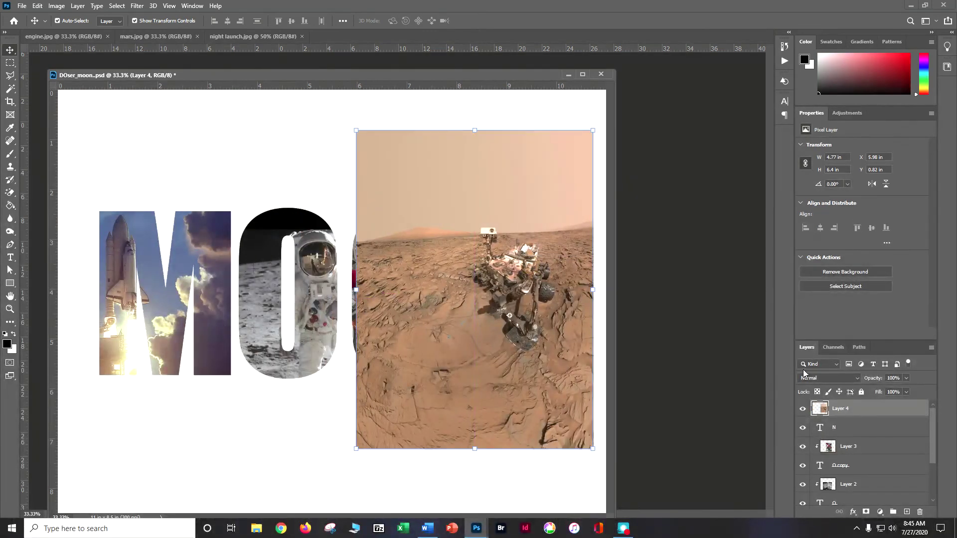
# - Clip the mars image to the N, shift it to about X 6.15 in, Y 0.89 in, and save the document
pyautogui.rightClick(850, 407)
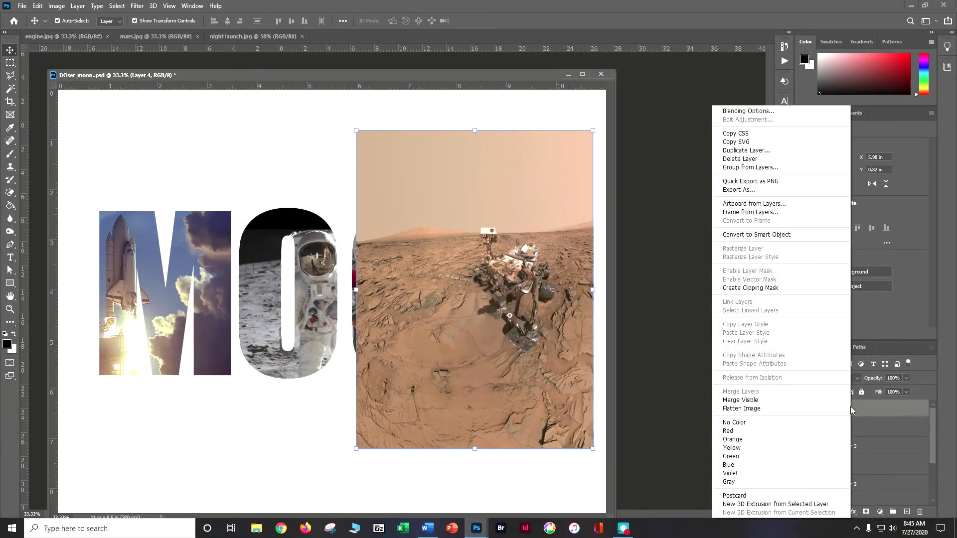
pyautogui.click(768, 288)
pyautogui.moveTo(553, 302); pyautogui.dragTo(562, 306)
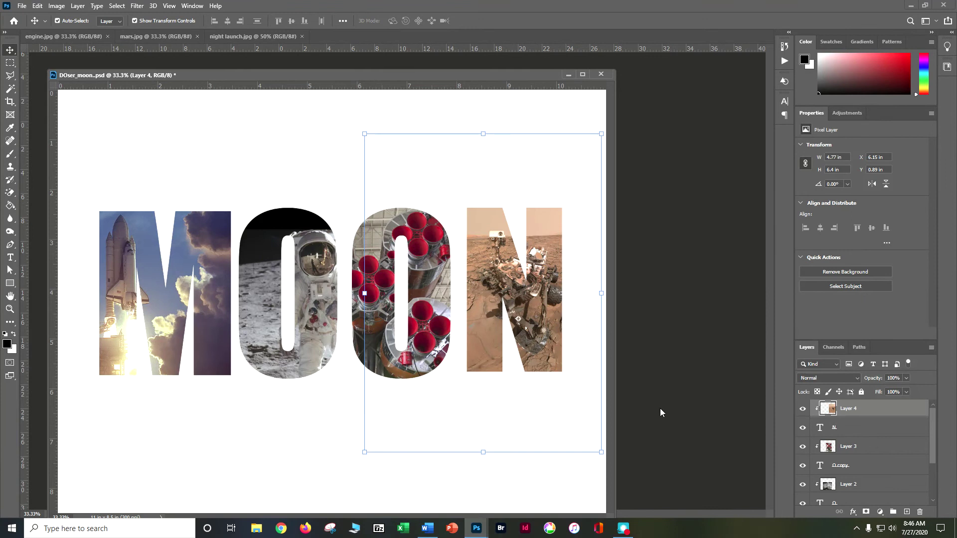
pyautogui.hotkey('ctrl', 's')
# - Add a drop shadow to the N text layer with 90% opacity, 90° angle, 25 px distance, 20% spread and 70 px size
pyautogui.click(854, 516)
pyautogui.click(837, 430)
pyautogui.click(837, 432)
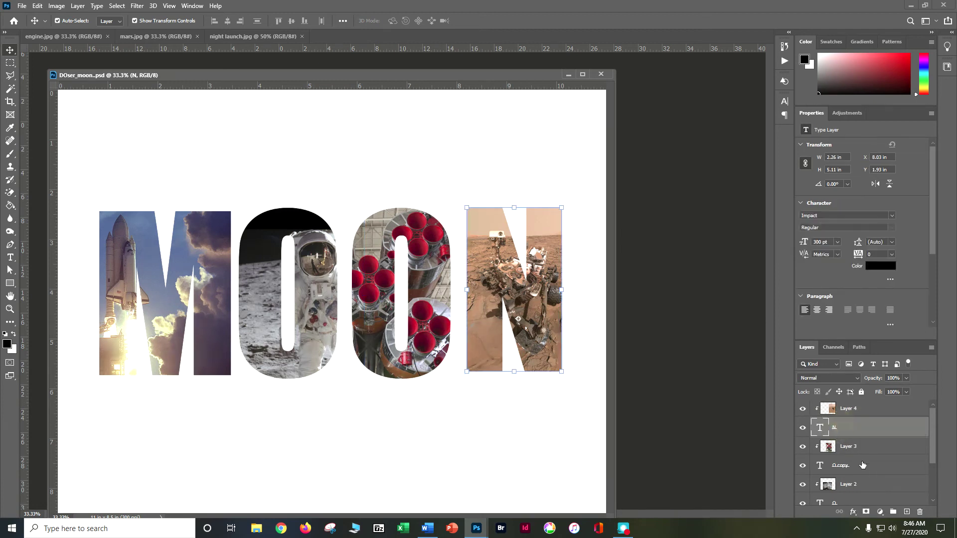
pyautogui.click(852, 514)
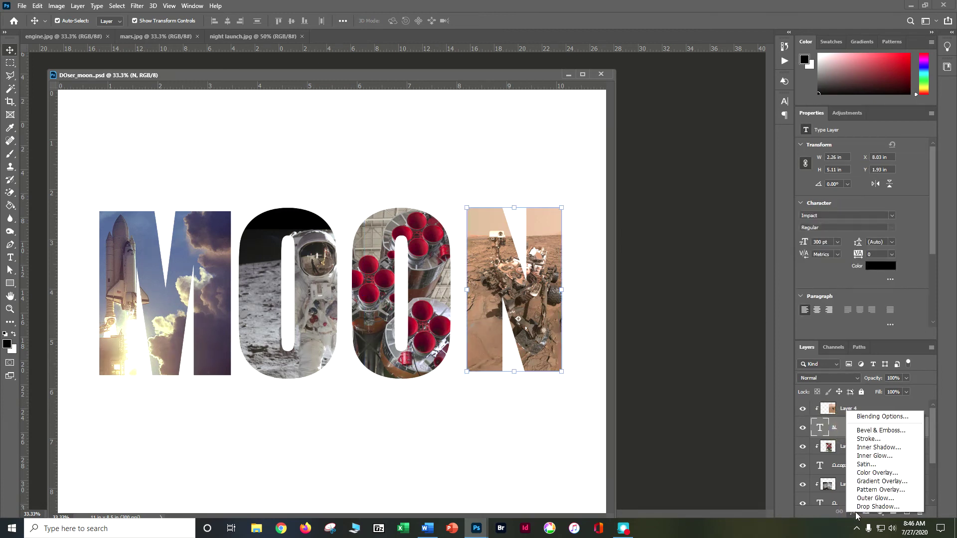
pyautogui.click(880, 507)
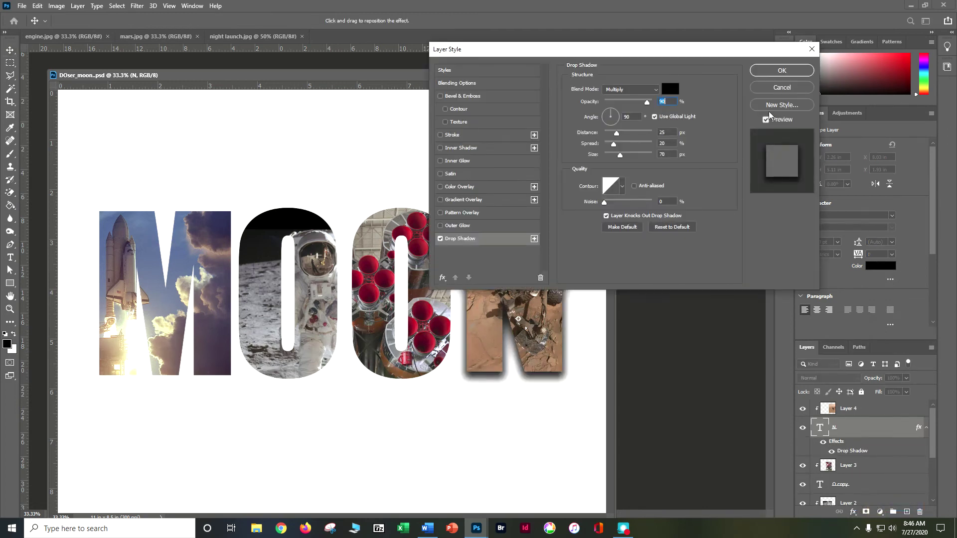
pyautogui.click(796, 75)
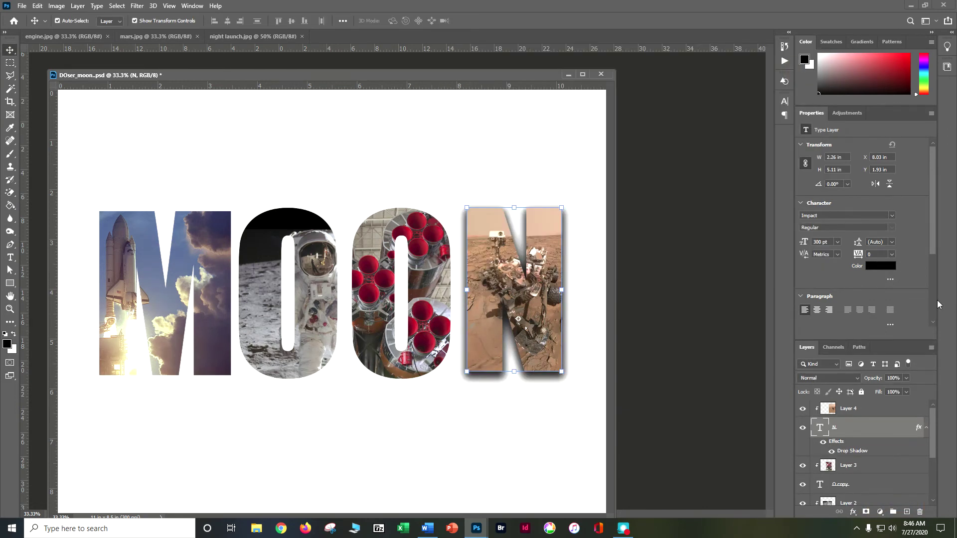
pyautogui.click(78, 6)
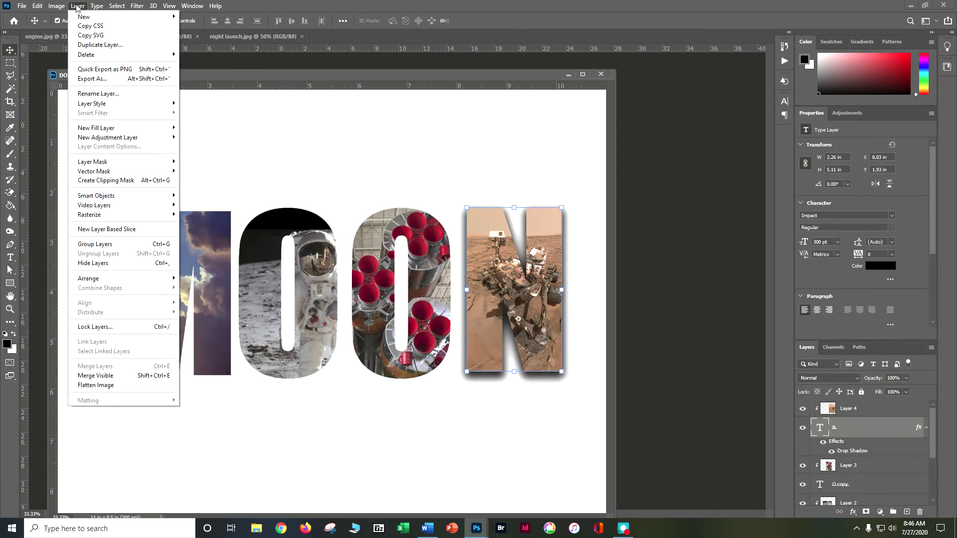
pyautogui.moveTo(85, 104)
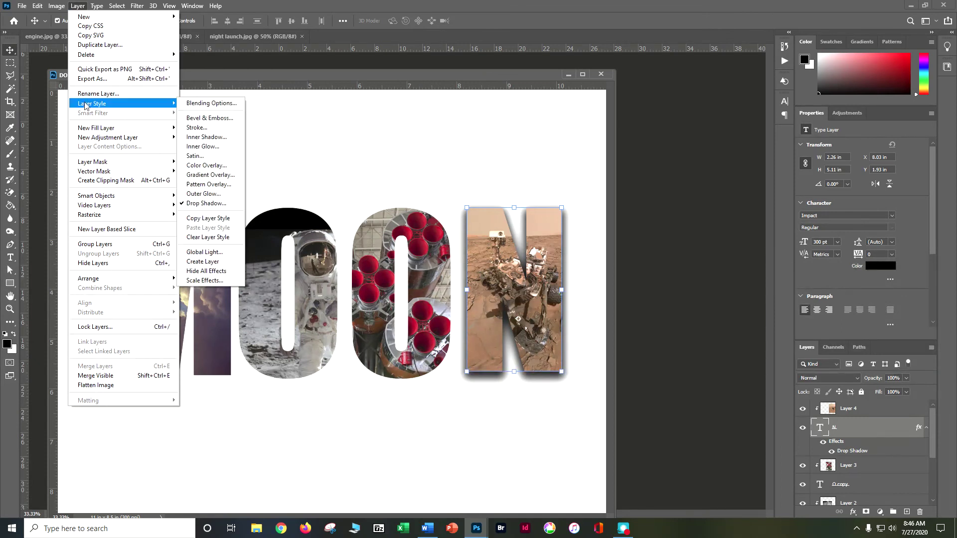
pyautogui.click(920, 430)
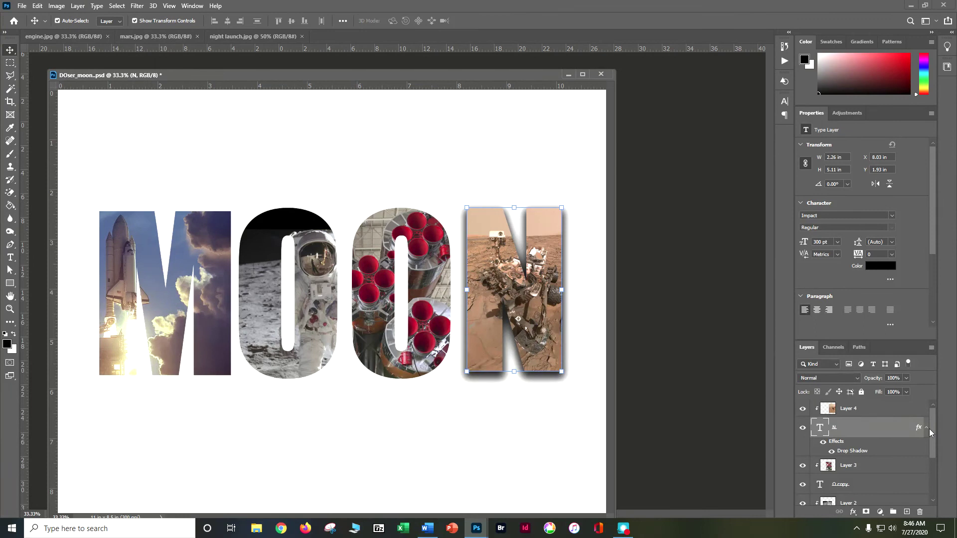
# - Move the drop shadow effect from the N layer to the second O's text layer and enlarge the layer list
pyautogui.moveTo(918, 430); pyautogui.dragTo(921, 491)
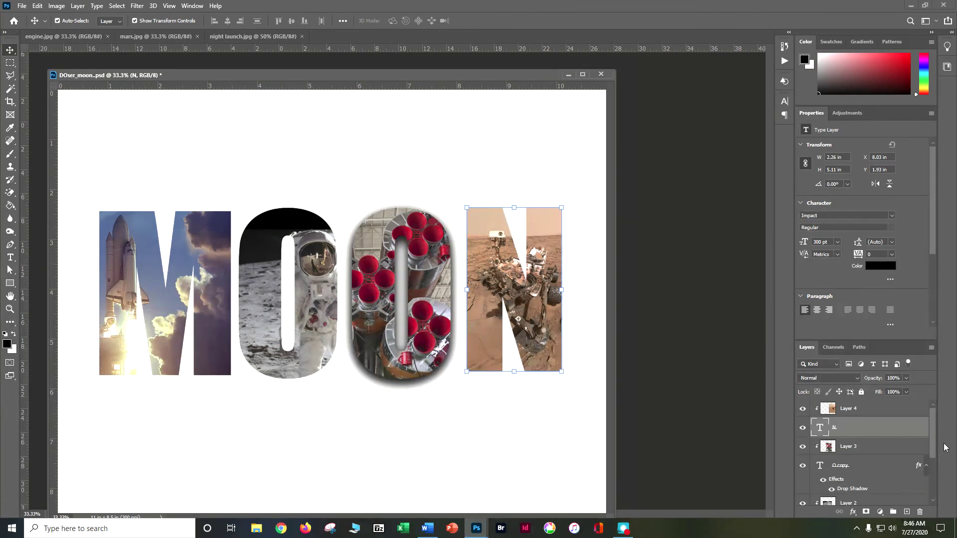
pyautogui.scroll(-1, 928, 425)
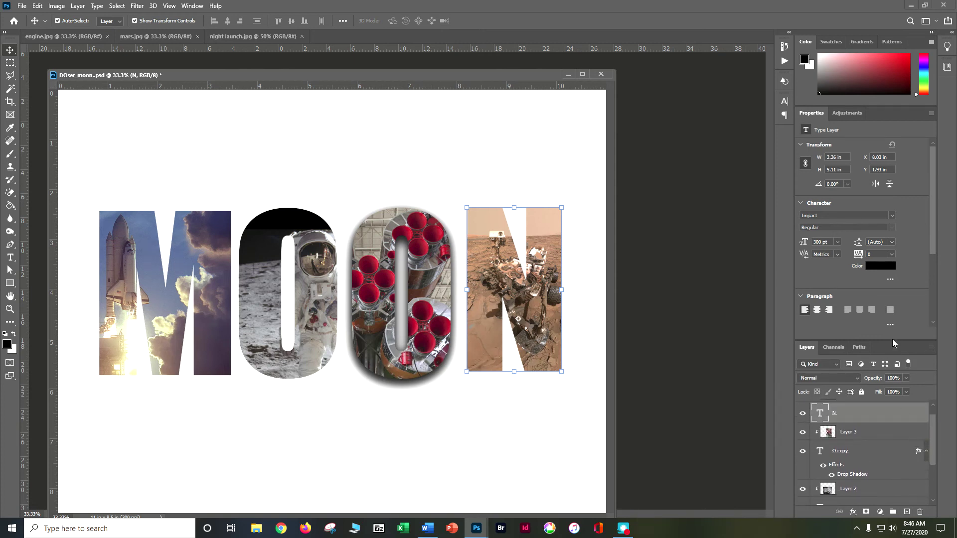
pyautogui.moveTo(892, 343); pyautogui.dragTo(885, 225)
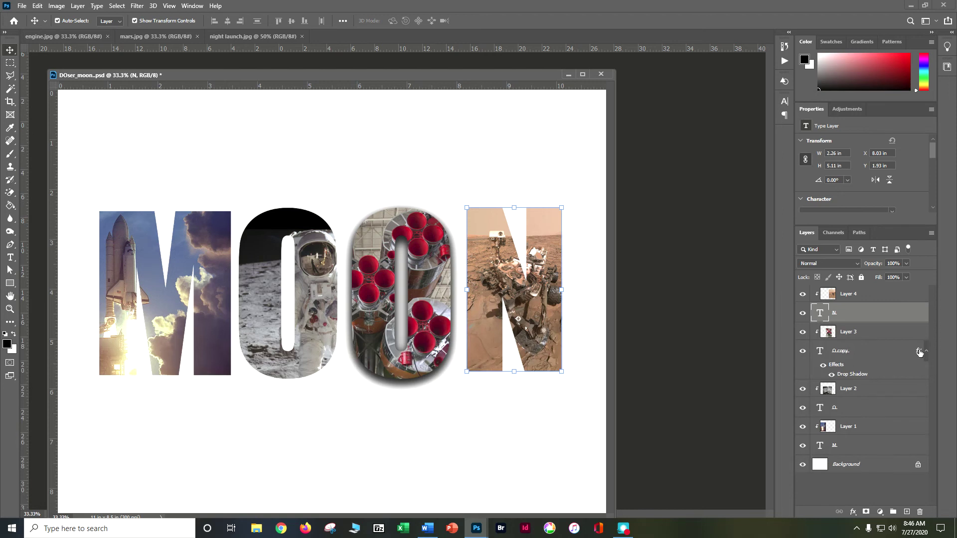
# - Copy the second O's drop shadow onto the clipped mars image, Layer 4, and check that layer by hiding and showing it
pyautogui.moveTo(920, 353); pyautogui.dragTo(913, 296)
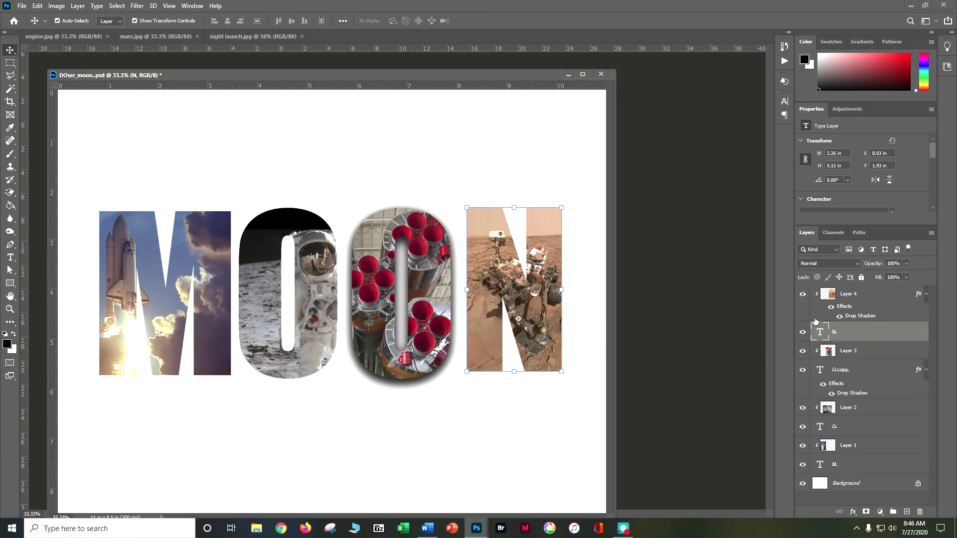
pyautogui.click(802, 295)
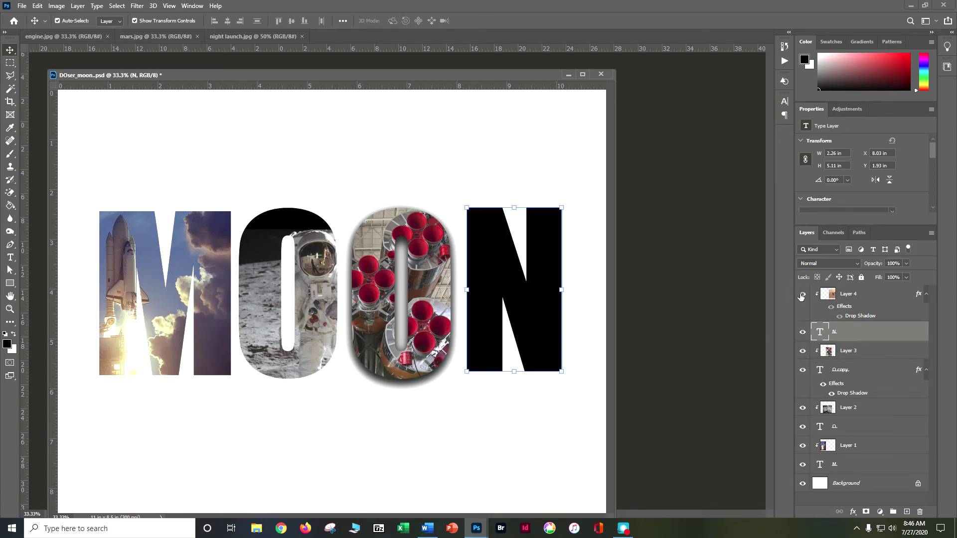
pyautogui.click(803, 295)
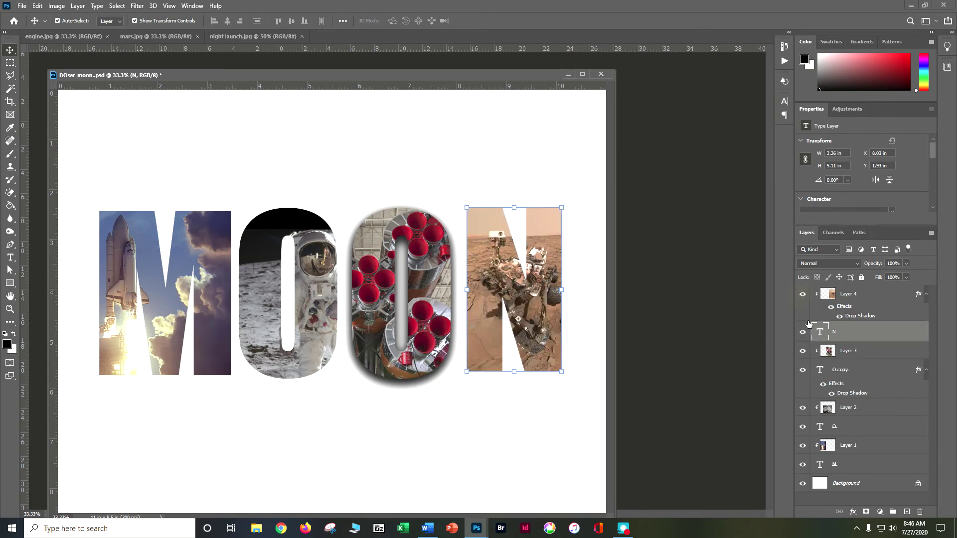
pyautogui.click(906, 295)
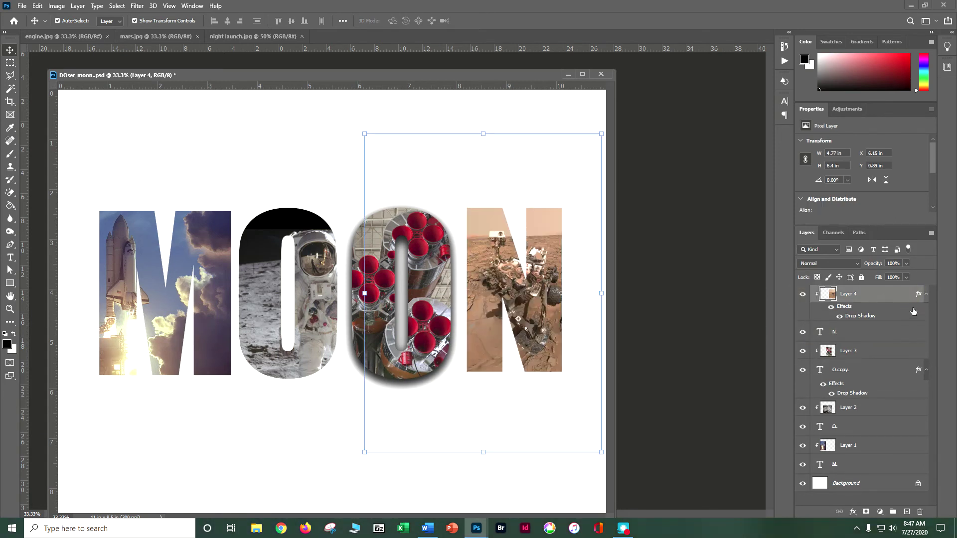
# - Try to delete the drop shadow from the second O's layer, undoing the accidental deletion of the layer itself
pyautogui.click(830, 307)
pyautogui.moveTo(917, 370); pyautogui.dragTo(920, 512)
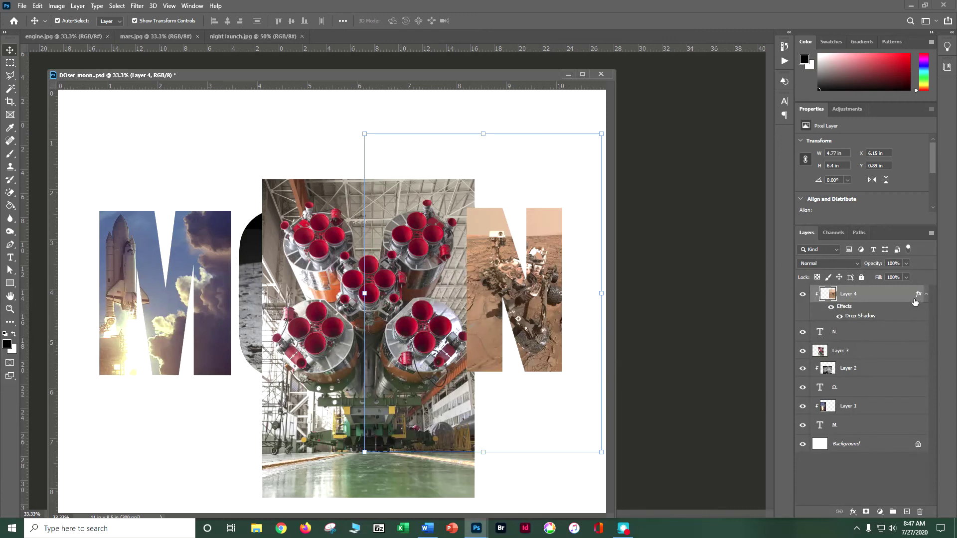
pyautogui.hotkey('ctrl', 'z')
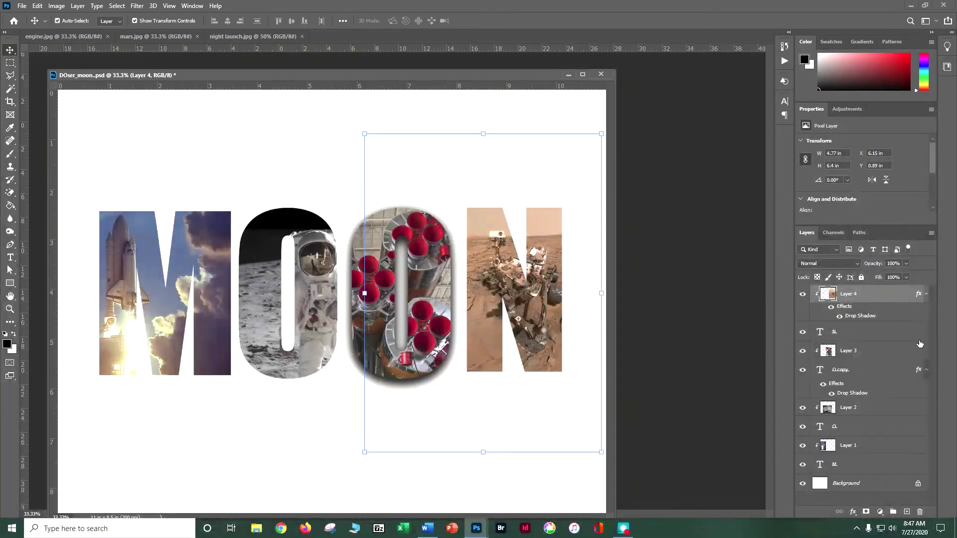
pyautogui.click(919, 371)
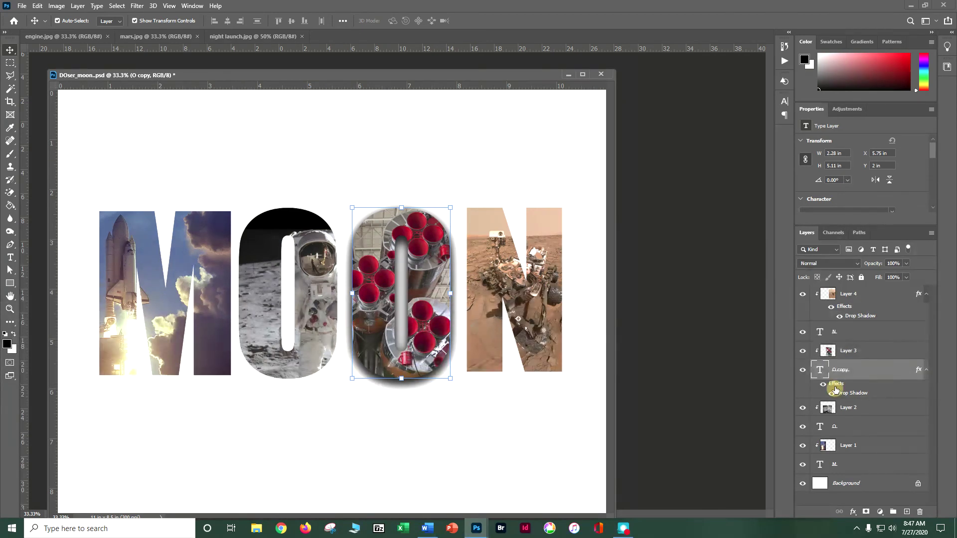
pyautogui.moveTo(836, 387); pyautogui.dragTo(919, 507)
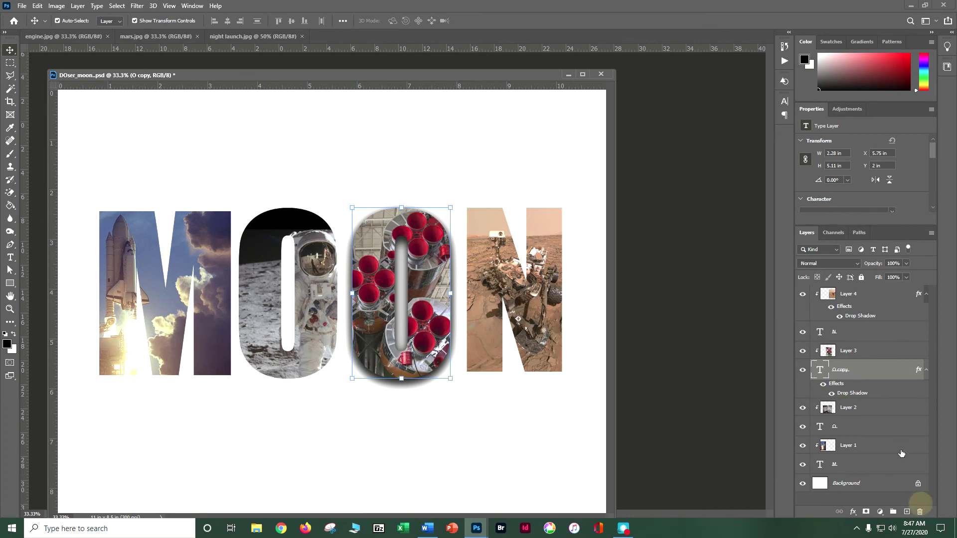
# - Hide the drop shadow effects on Layer 4 and on the second O's text layer
pyautogui.click(846, 308)
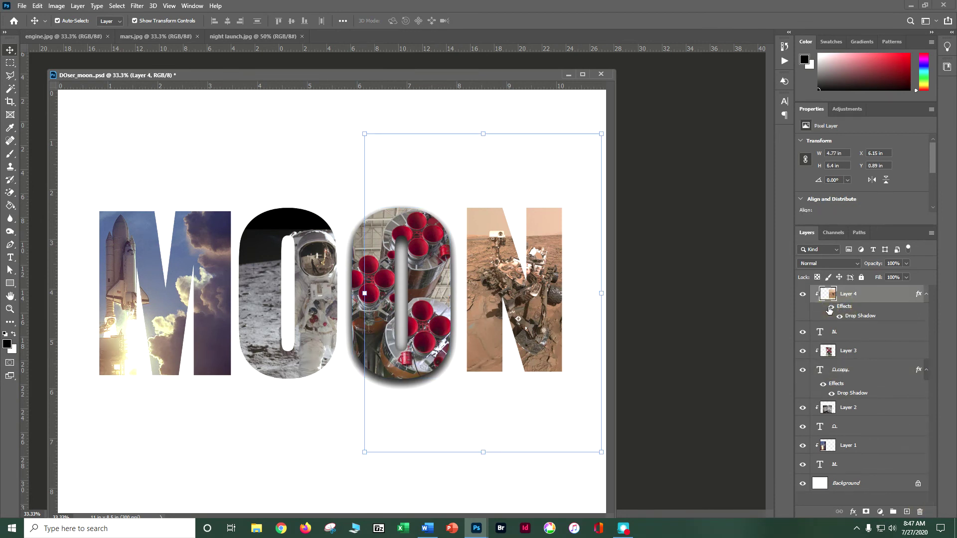
pyautogui.click(830, 309)
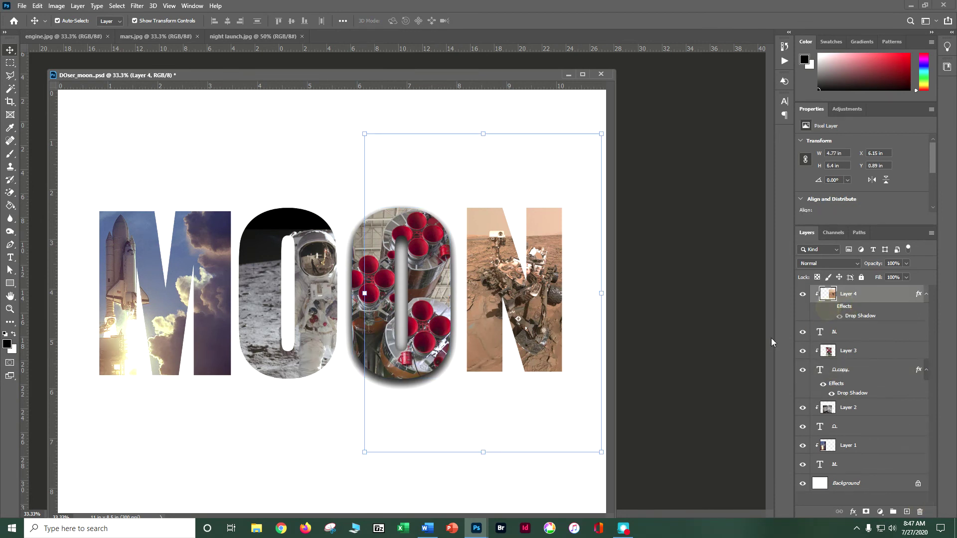
pyautogui.click(822, 385)
pyautogui.click(277, 160)
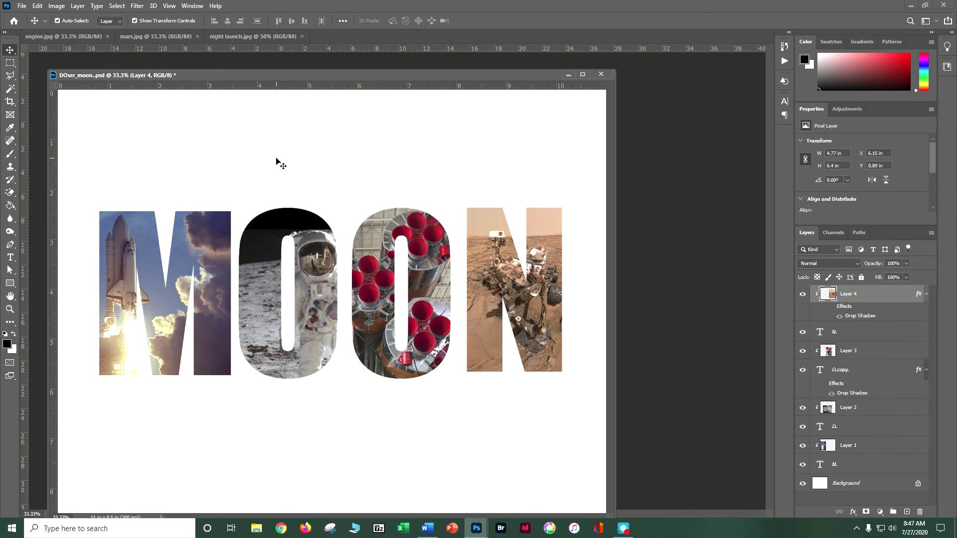
# - Dock the floating MOON document alongside the other open images and save it
pyautogui.moveTo(364, 81); pyautogui.dragTo(375, 37)
pyautogui.hotkey('ctrl', 's')
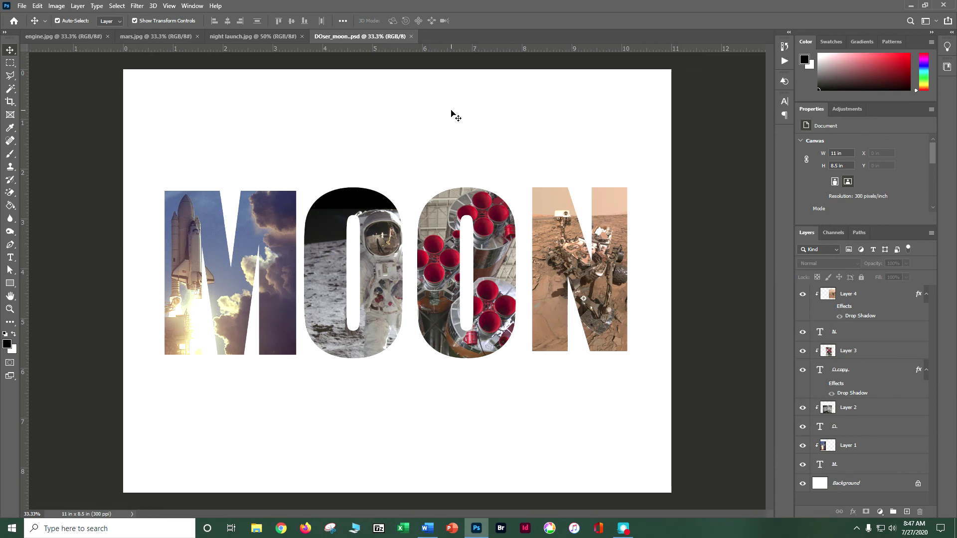
# - Duplicate the MOON document, replacing the "copy" ending of the new document's name with "flat"
pyautogui.click(55, 7)
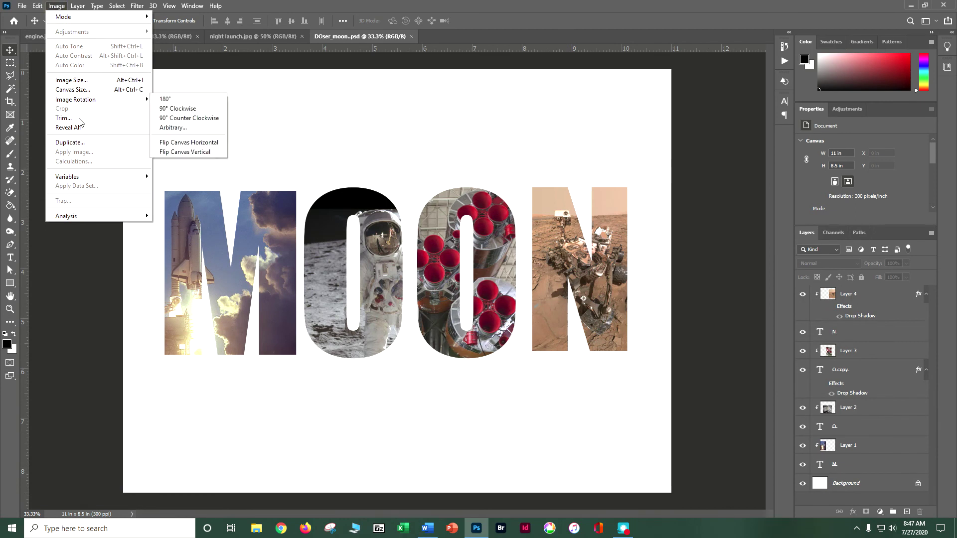
pyautogui.click(71, 144)
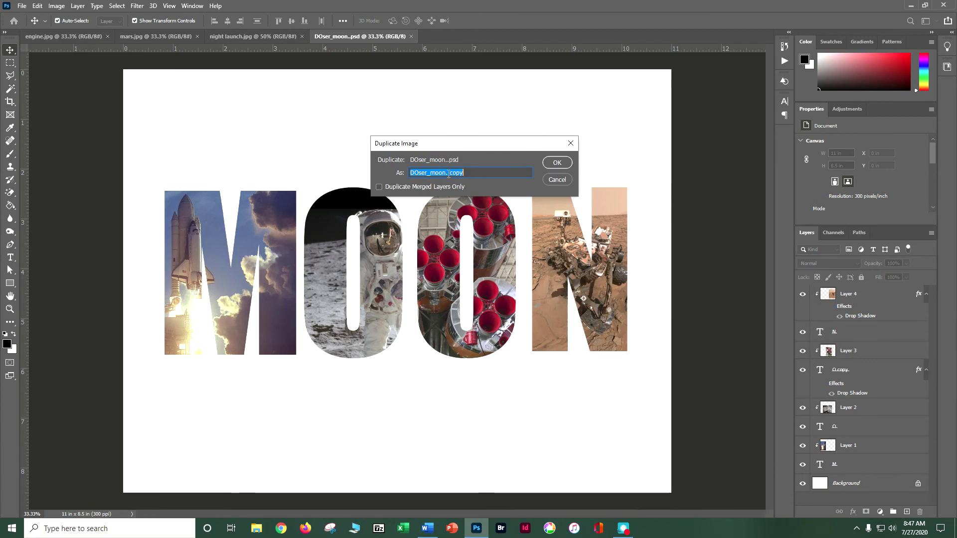
pyautogui.click(470, 173)
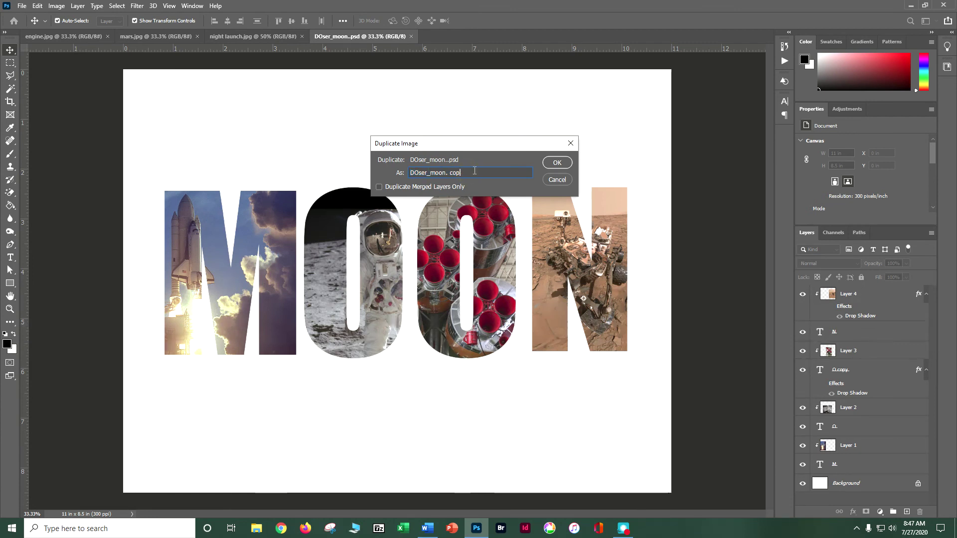
pyautogui.press('BackSpace')
pyautogui.press('BackSpace')
pyautogui.write('flt')
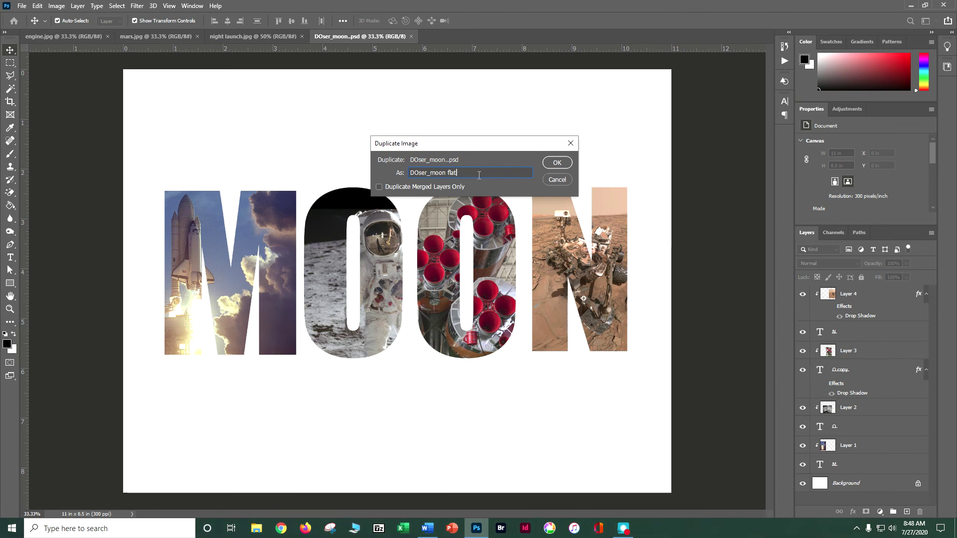
pyautogui.click(556, 164)
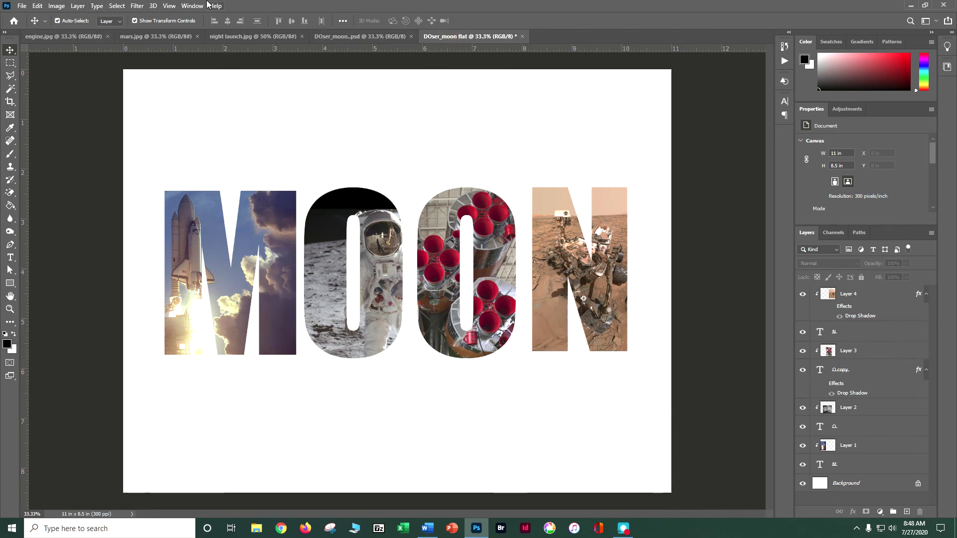
# - Flatten the duplicate's layers into one and shift the flattened artwork to about X 0.2 in, Y 0.18 in
pyautogui.click(77, 6)
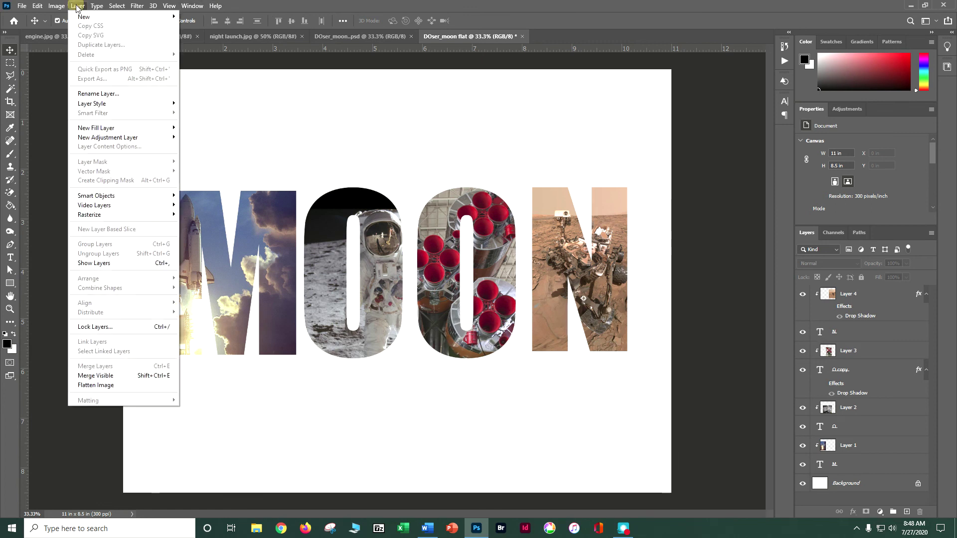
pyautogui.click(114, 387)
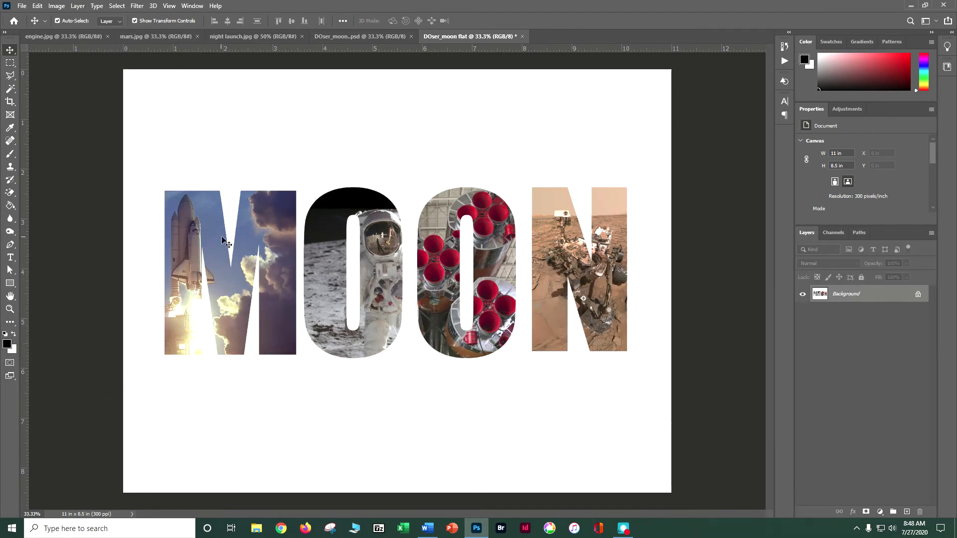
pyautogui.moveTo(238, 239); pyautogui.dragTo(242, 225)
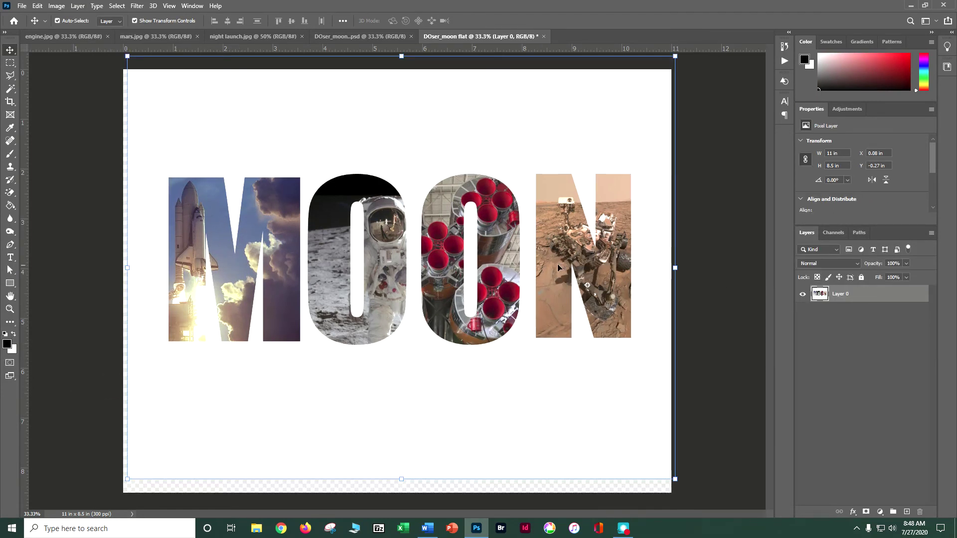
pyautogui.click(722, 403)
pyautogui.moveTo(615, 291); pyautogui.dragTo(621, 313)
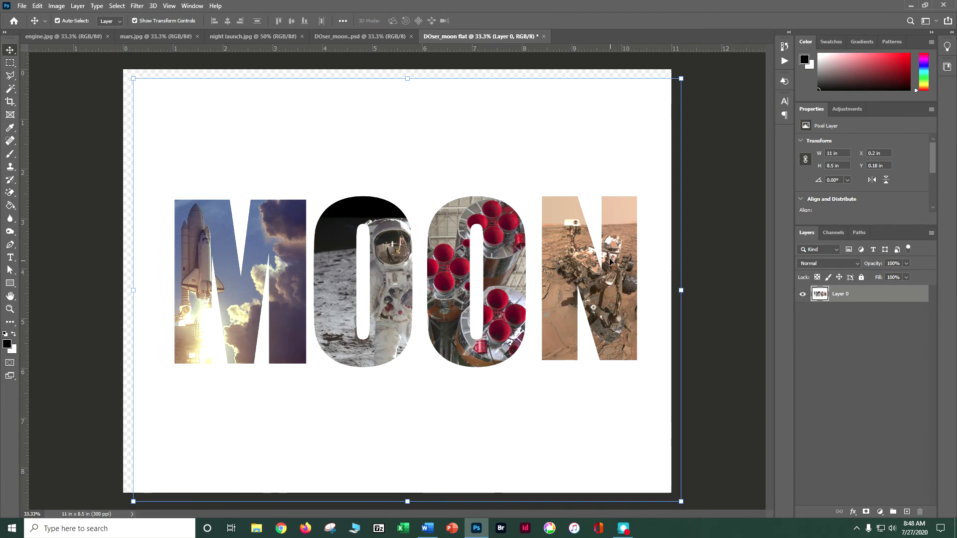
# - Erase the white background around the letters and inside the O shapes with the Magic Eraser
pyautogui.click(10, 192)
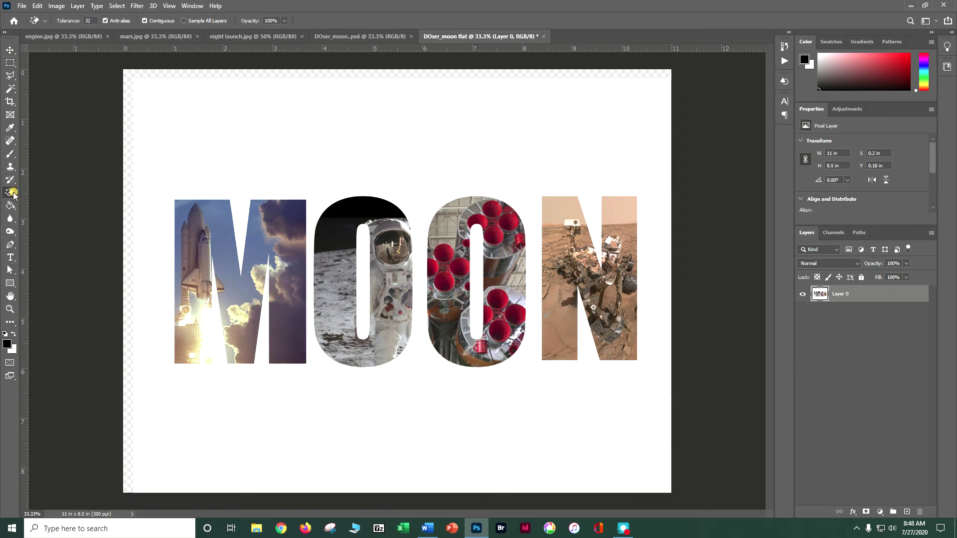
pyautogui.rightClick(10, 192)
pyautogui.click(41, 213)
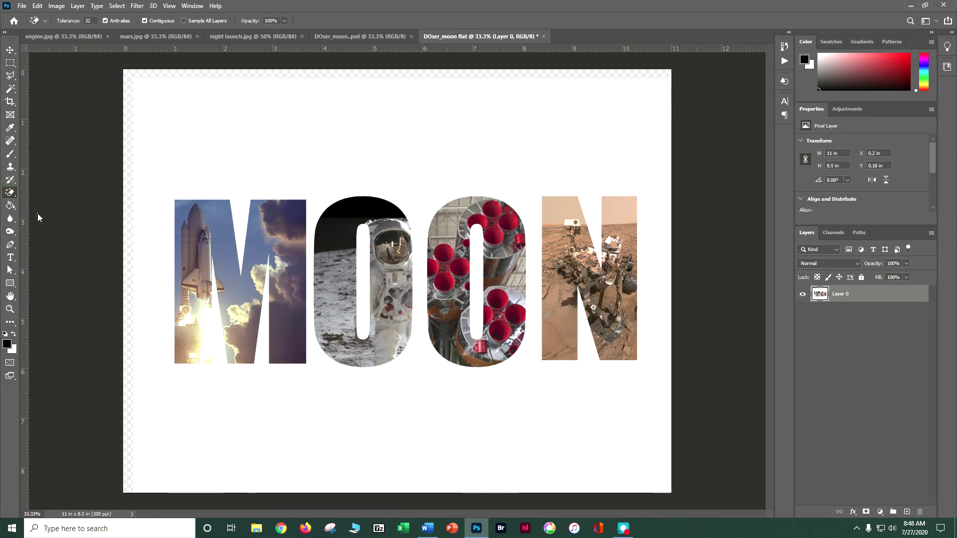
pyautogui.click(190, 129)
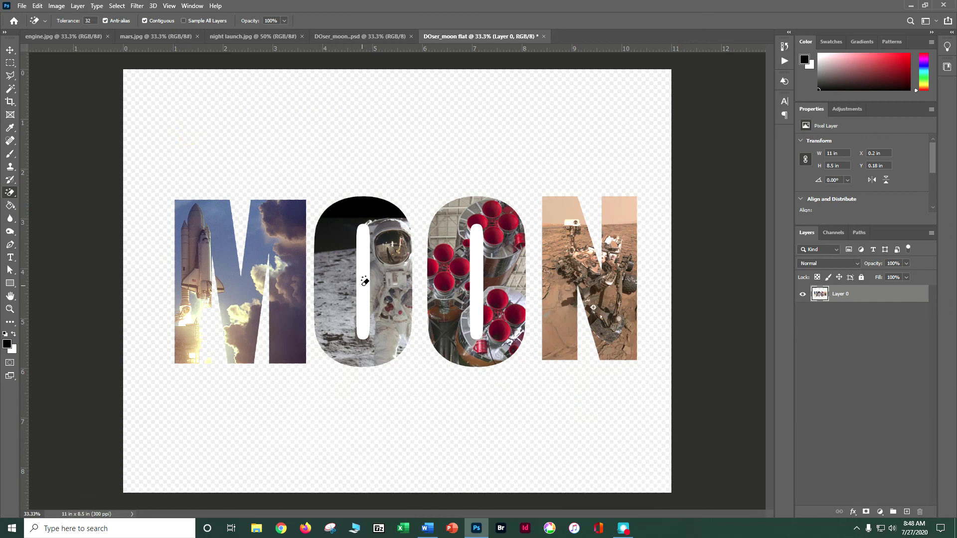
pyautogui.click(480, 260)
# - Move the artwork to about X 0 in, Y -0.15 in, and erase the leftover white strip along its lower edge
pyautogui.click(10, 52)
pyautogui.moveTo(190, 226)
pyautogui.mouseDown()
pyautogui.moveTo(158, 206)
pyautogui.moveTo(181, 210)
pyautogui.mouseUp()
pyautogui.moveTo(224, 244); pyautogui.dragTo(224, 244)
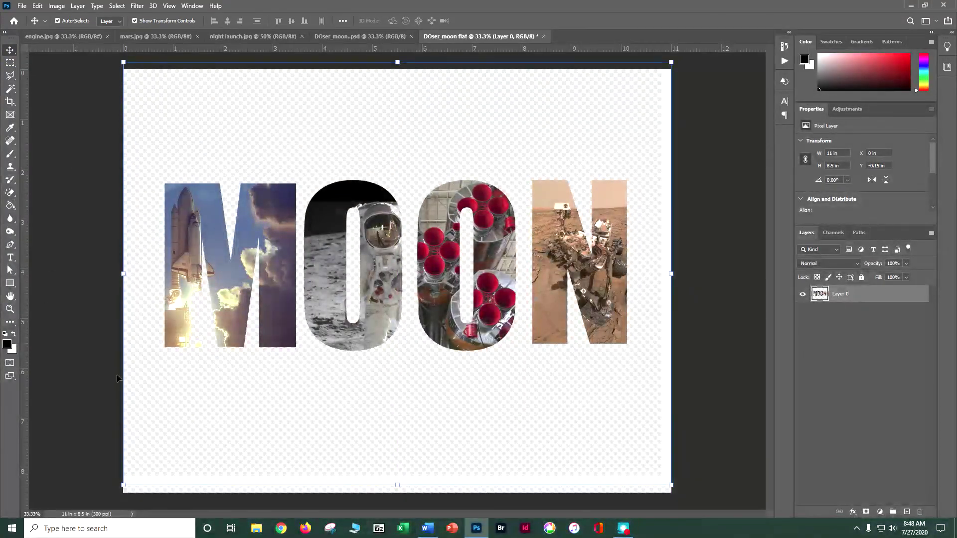
pyautogui.press('e')
pyautogui.click(202, 474)
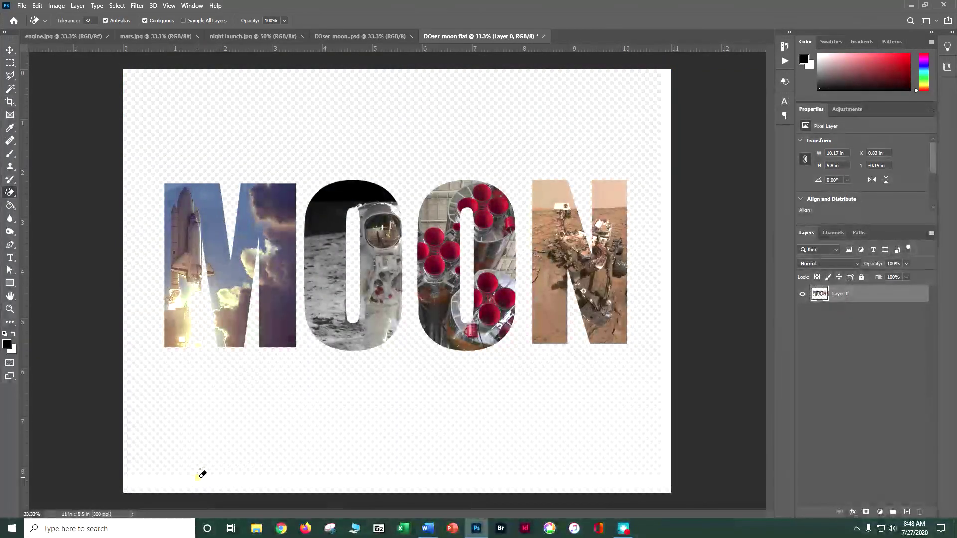